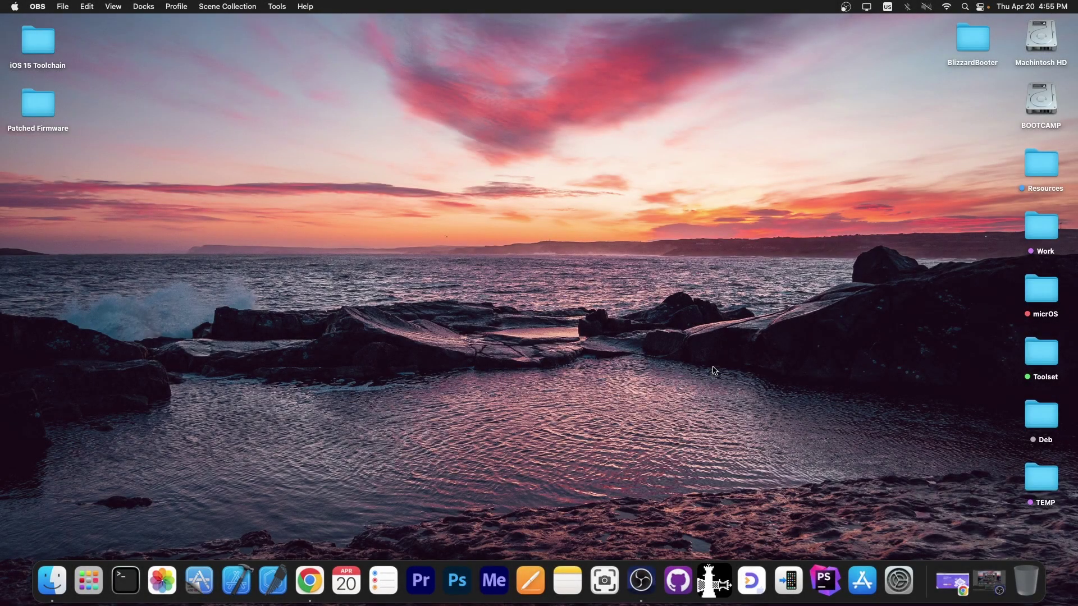
# Launch Eassiy, preview the iTunes backup and iCloud modes, and return to iOS Device recovery.
pyautogui.click(757, 584)
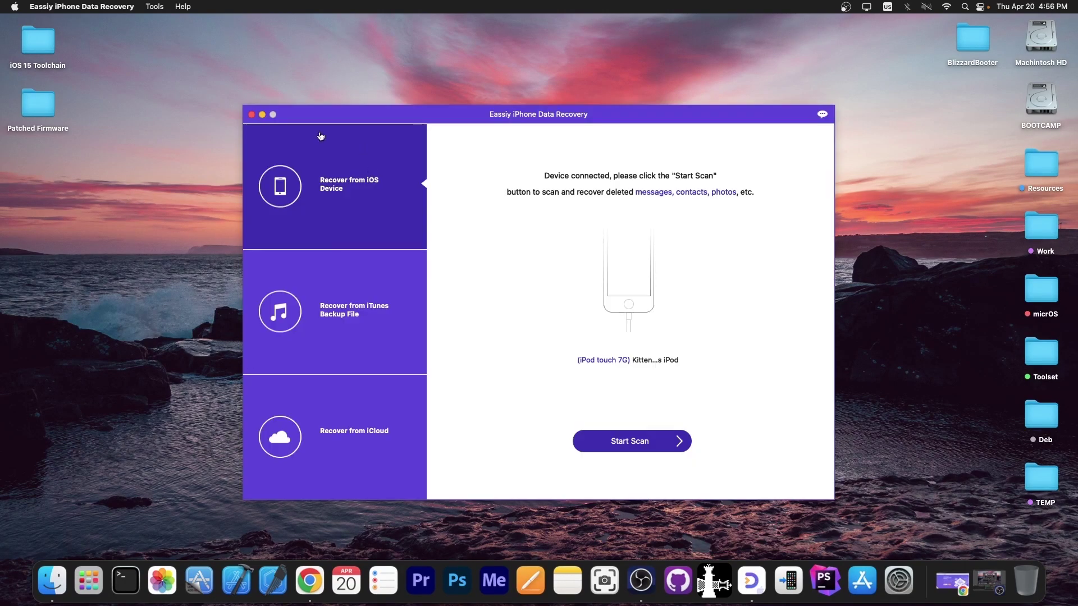
pyautogui.click(362, 313)
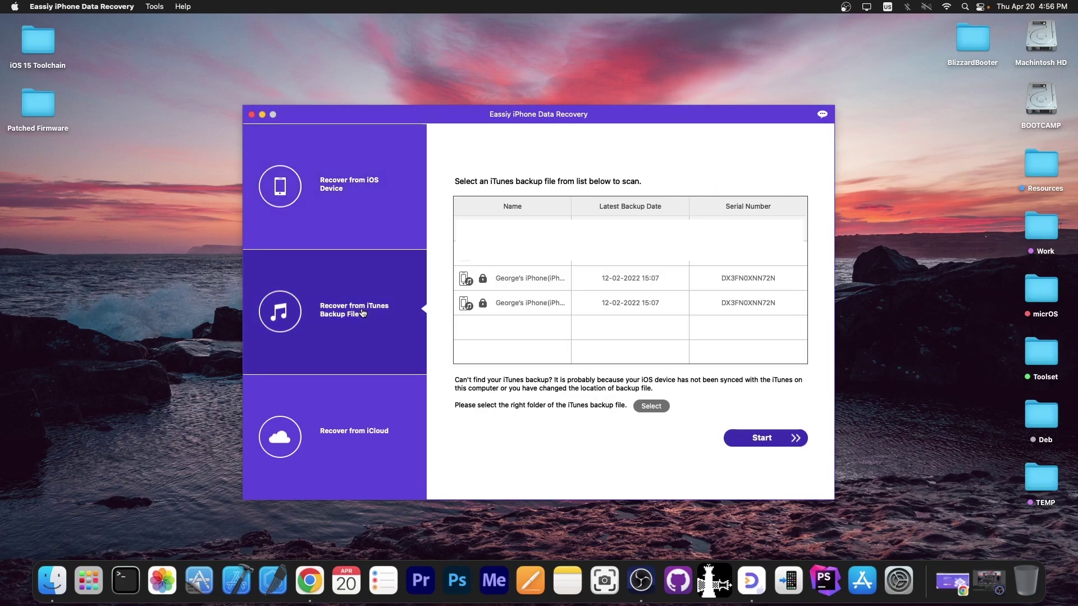
pyautogui.click(348, 437)
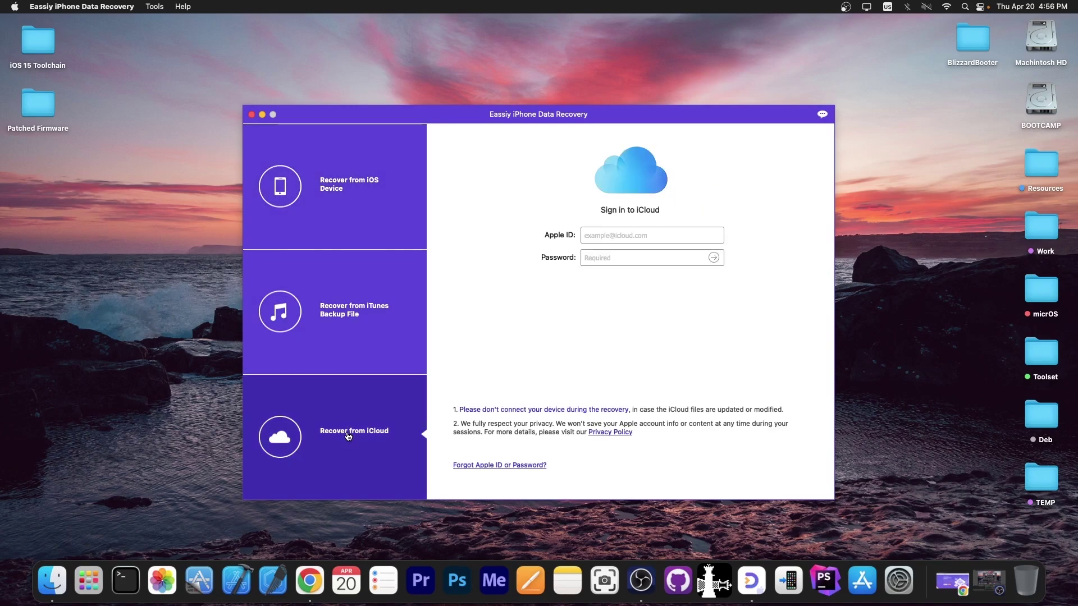
pyautogui.click(370, 203)
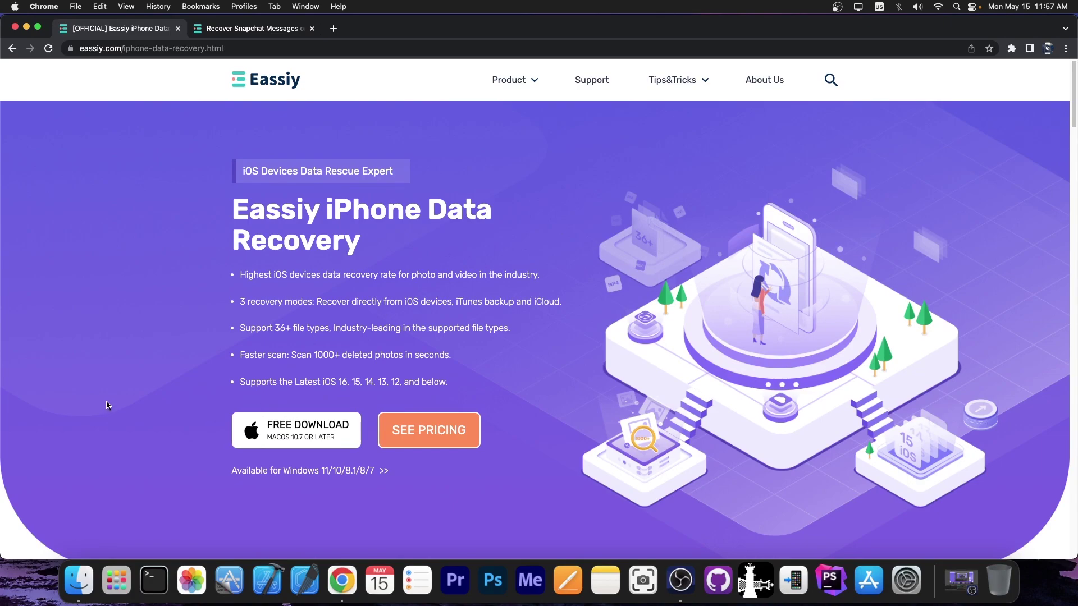
pyautogui.scroll(-1, 275, 429)
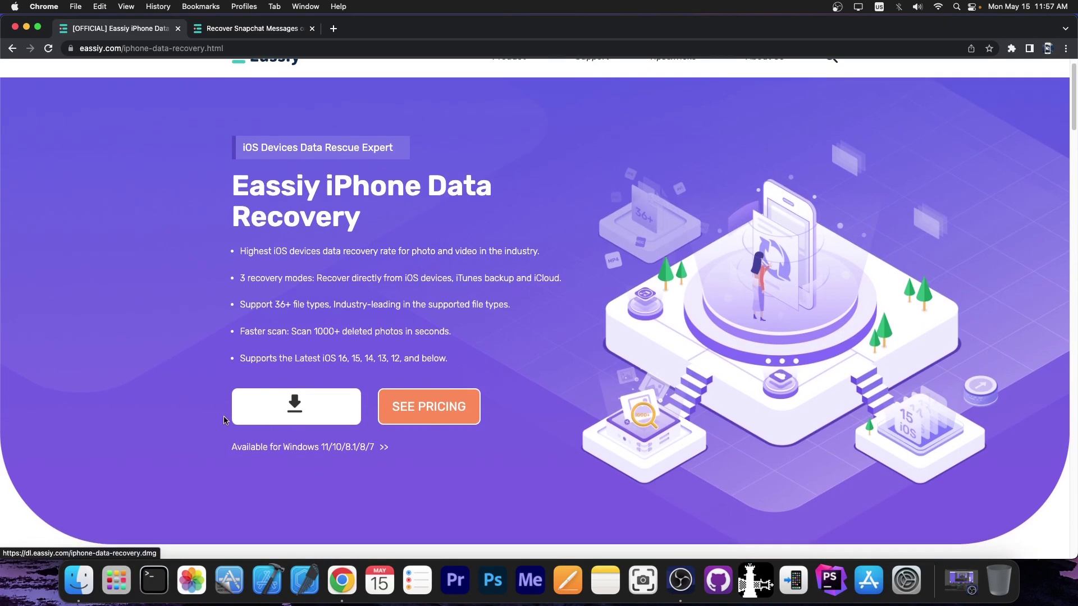
pyautogui.scroll(-6, 191, 410)
pyautogui.scroll(6, 192, 414)
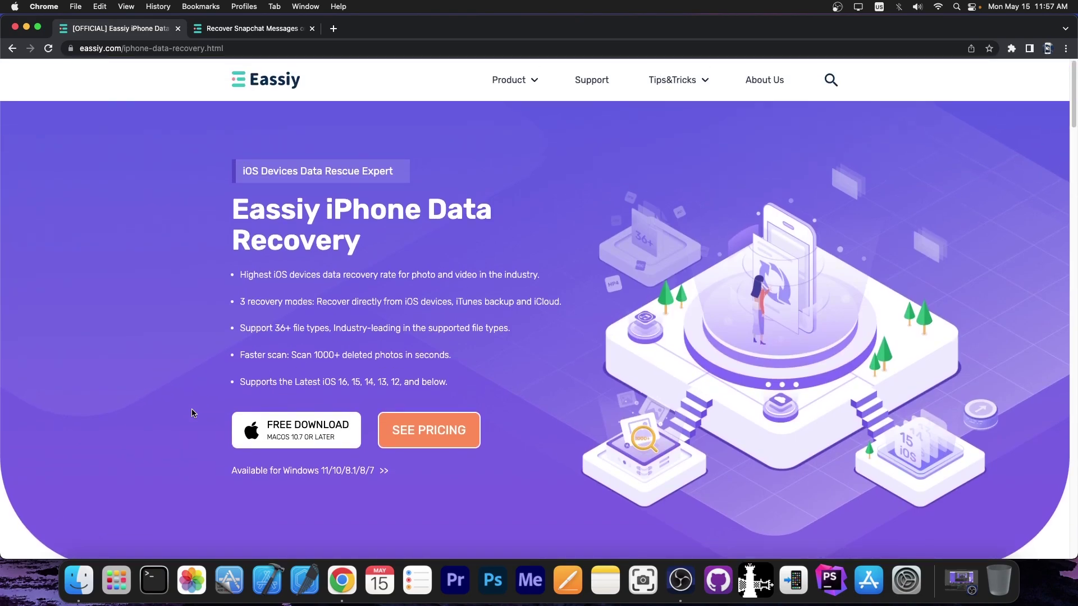
pyautogui.scroll(-6, 192, 335)
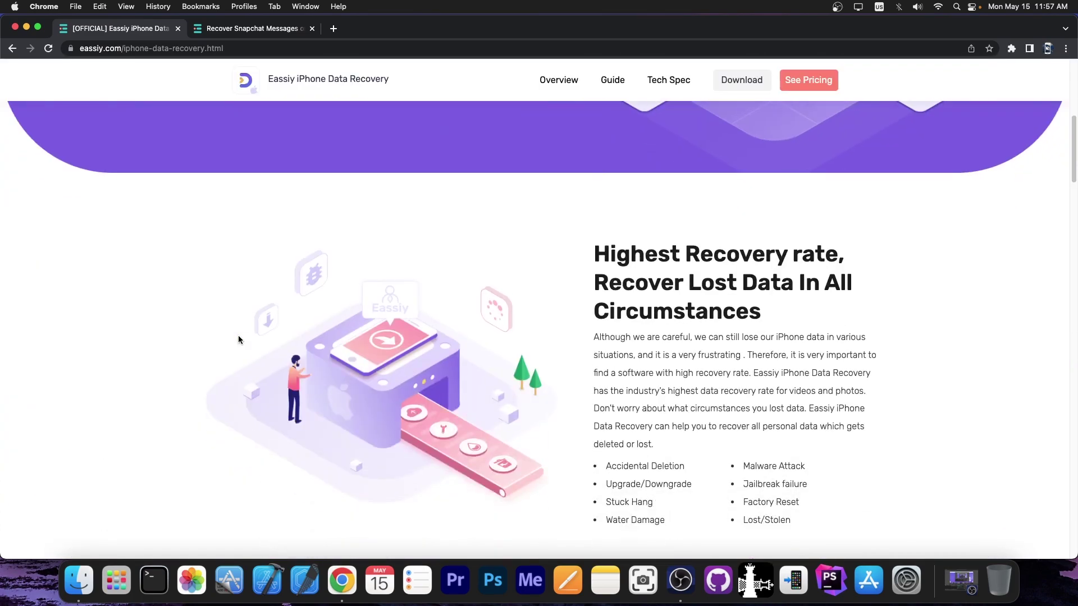
pyautogui.scroll(-1, 238, 339)
pyautogui.scroll(7, 238, 340)
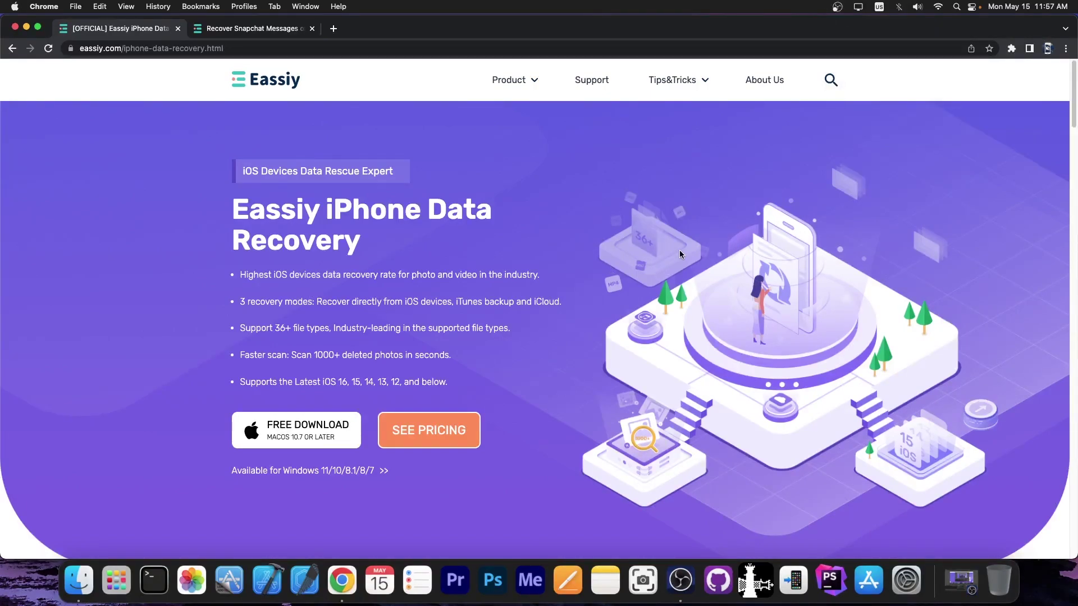
pyautogui.scroll(-1, 197, 407)
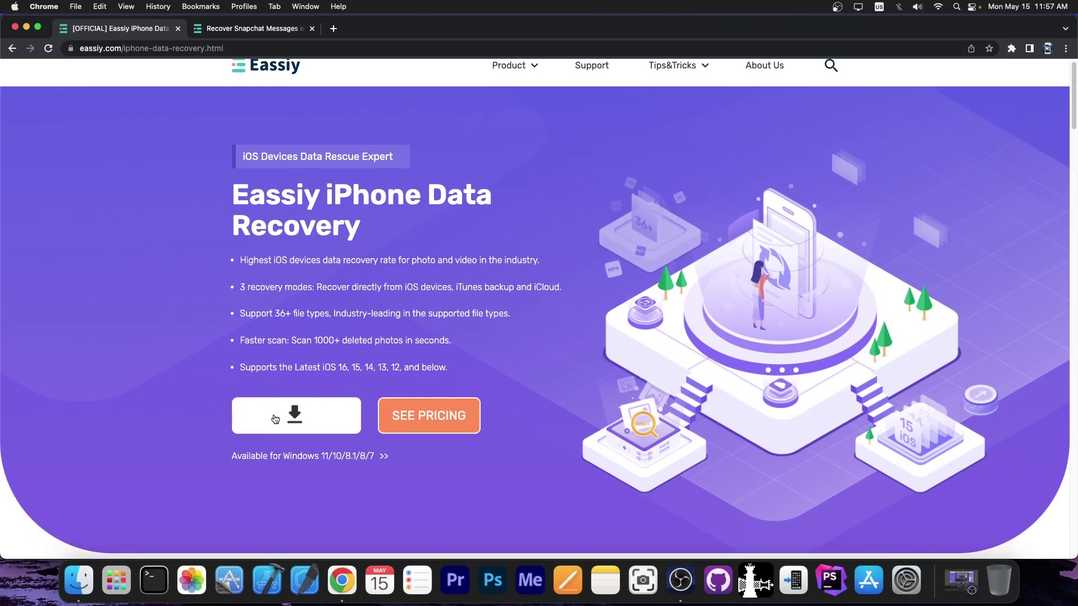
pyautogui.scroll(-10, 275, 418)
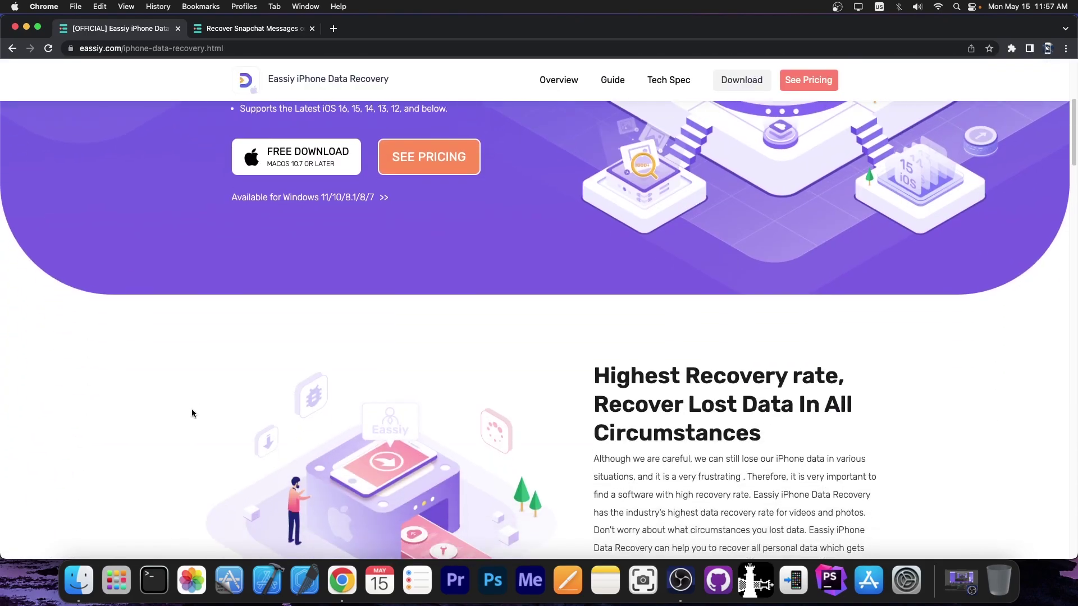
pyautogui.scroll(10, 191, 413)
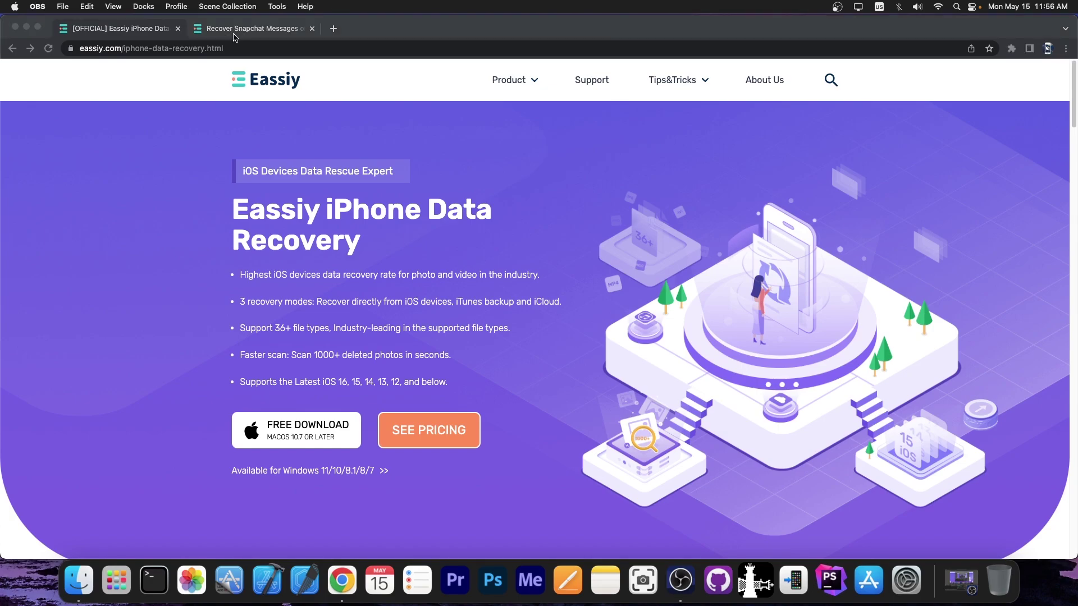
# Skim the 'Recover Snapchat Messages' article, then return to the Eassiy product page tab.
pyautogui.click(250, 29)
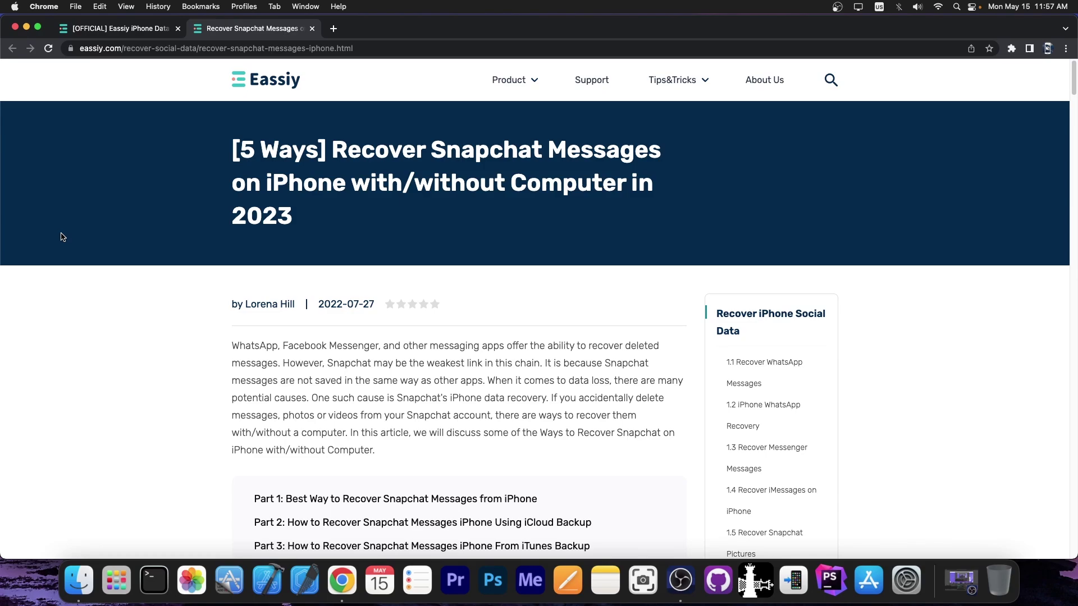
pyautogui.scroll(-5, 396, 256)
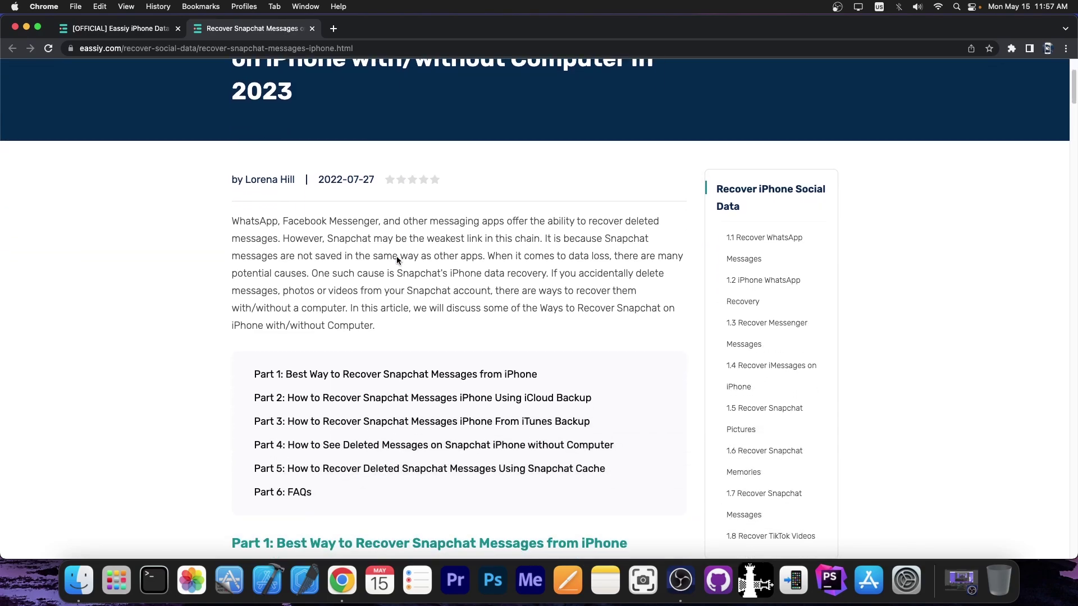
pyautogui.scroll(5, 396, 256)
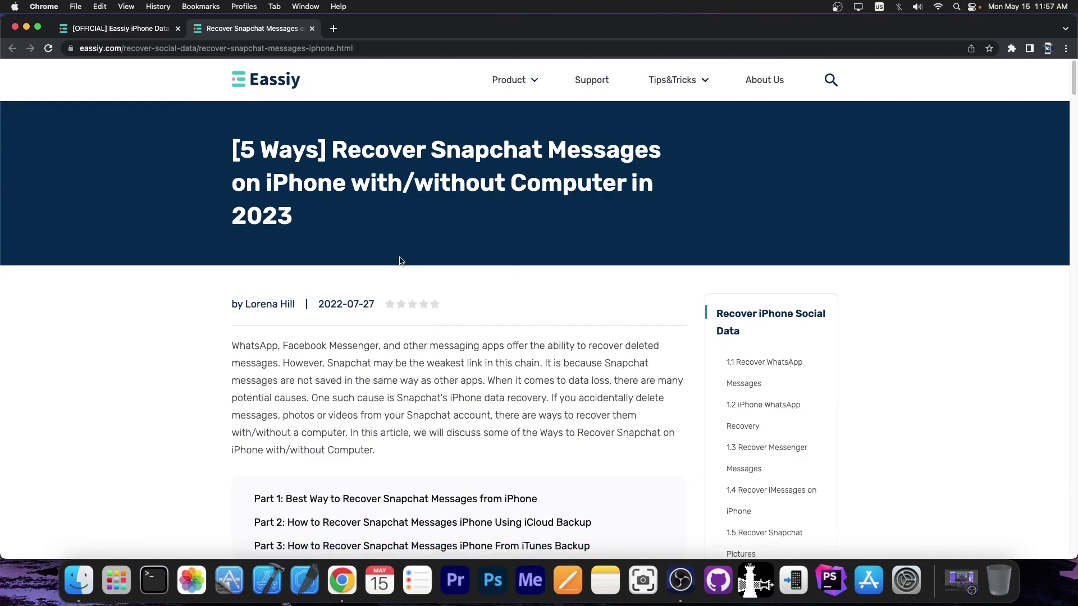
pyautogui.click(138, 28)
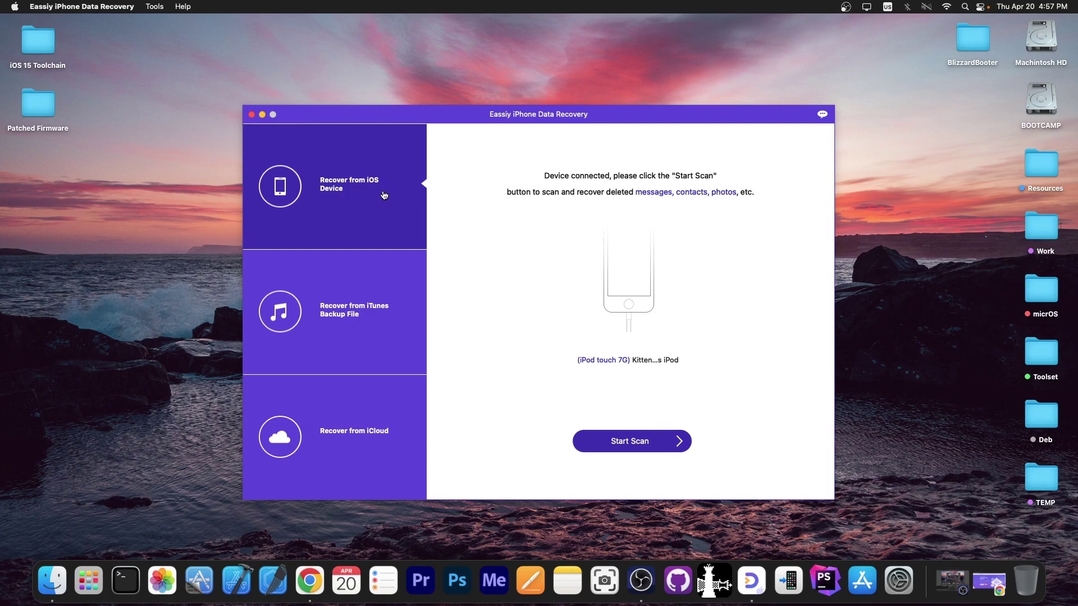
# Scan the iPod touch, skipping the first passcode prompt, until 30 Camera Roll items appear and the backup passcode is requested.
pyautogui.click(631, 442)
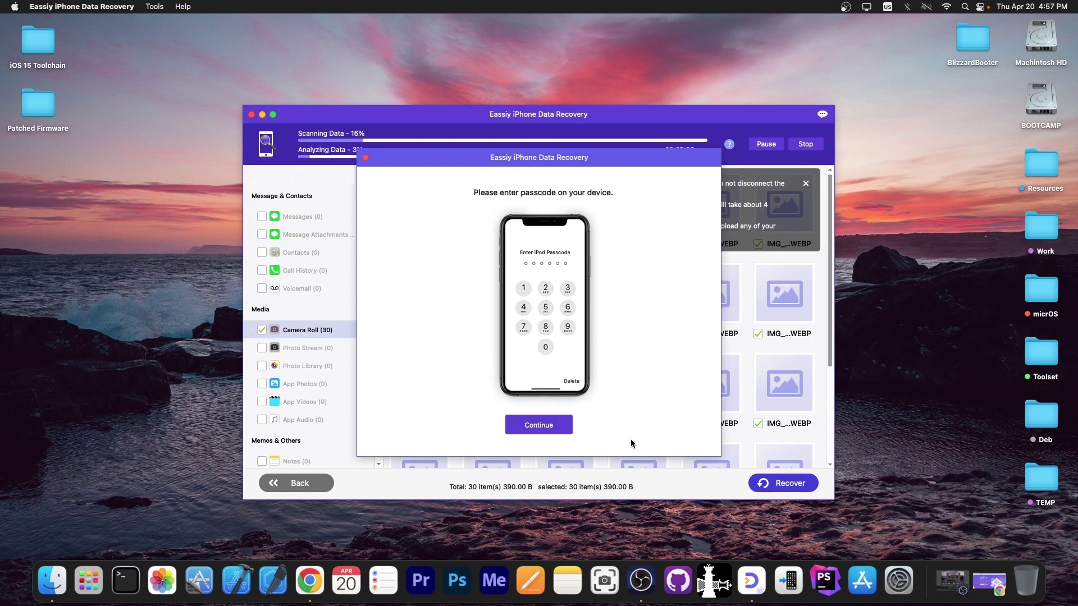
pyautogui.click(539, 425)
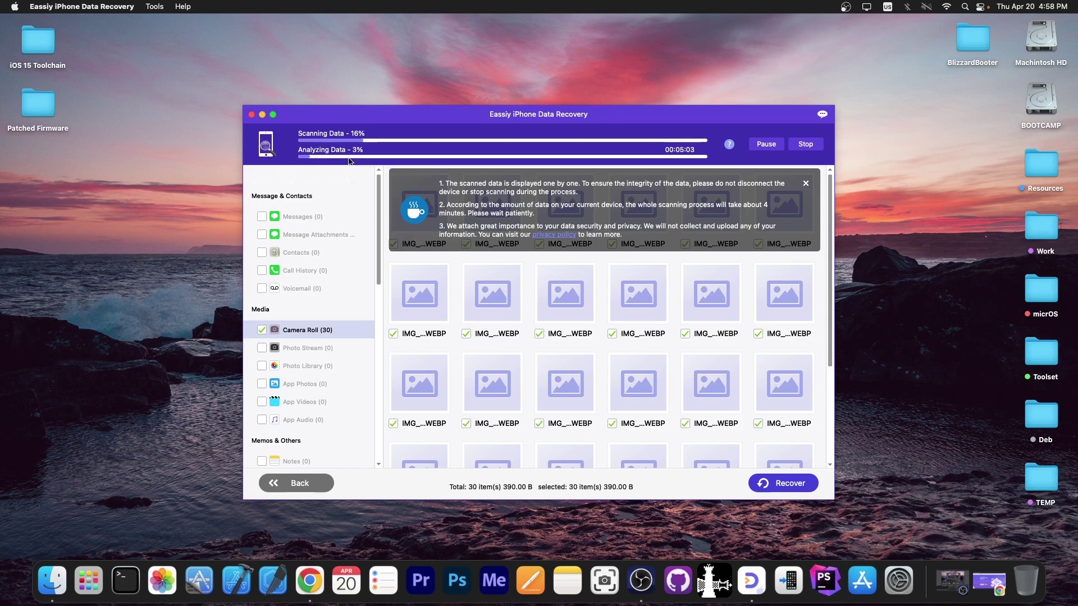
pyautogui.scroll(-15, 319, 308)
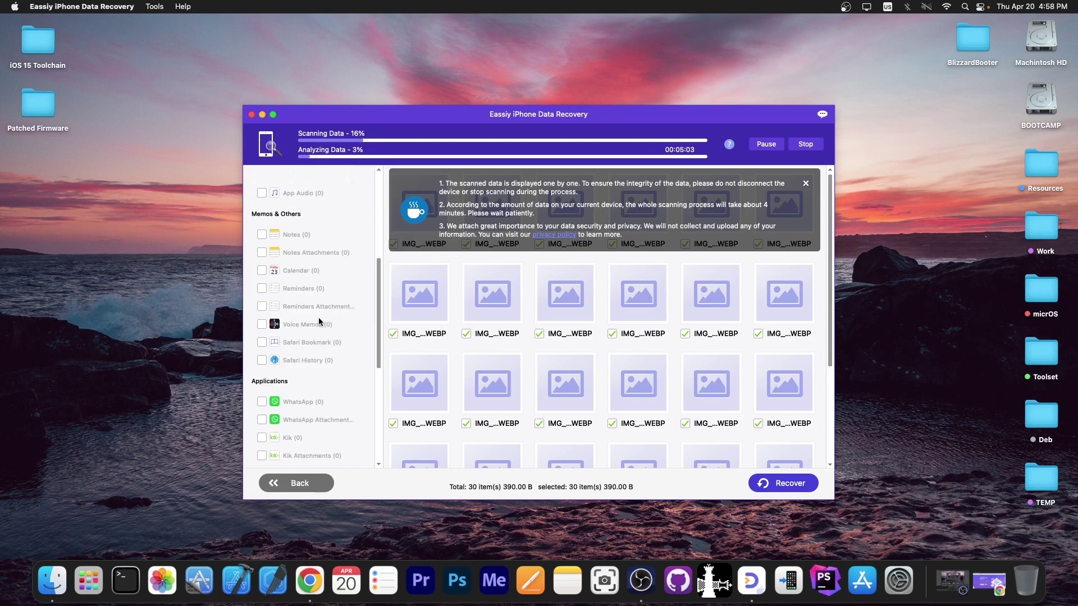
pyautogui.scroll(5, 332, 419)
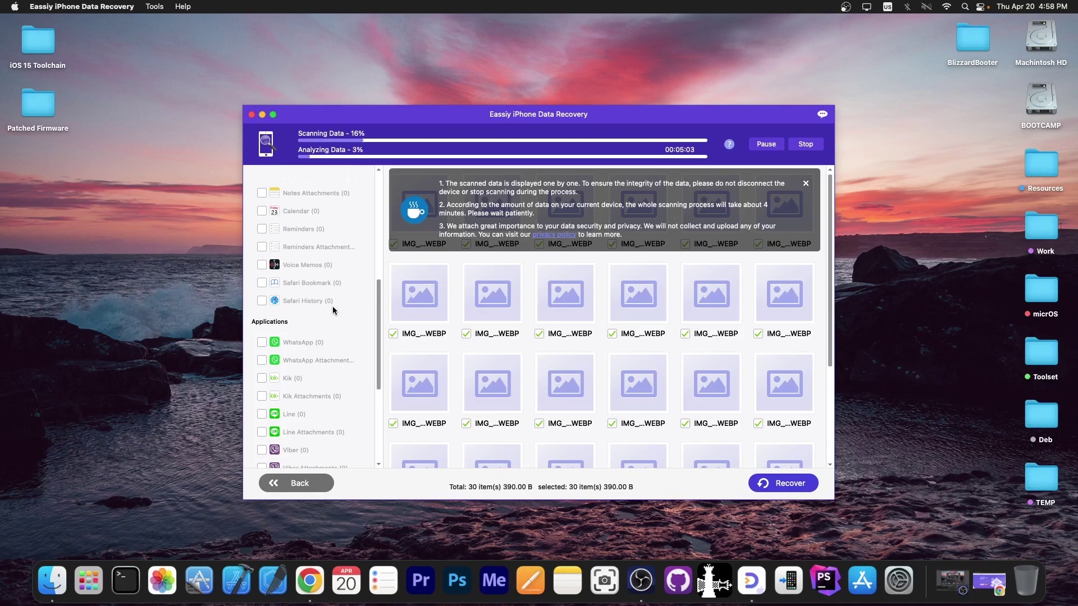
pyautogui.scroll(-3, 362, 376)
pyautogui.scroll(-3, 365, 351)
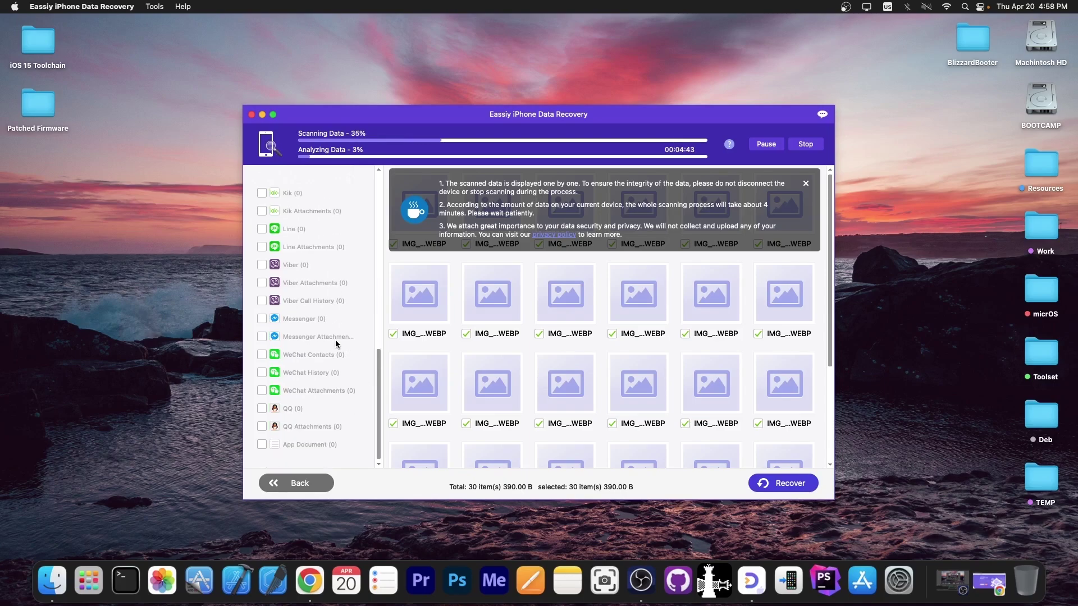
pyautogui.scroll(15, 345, 402)
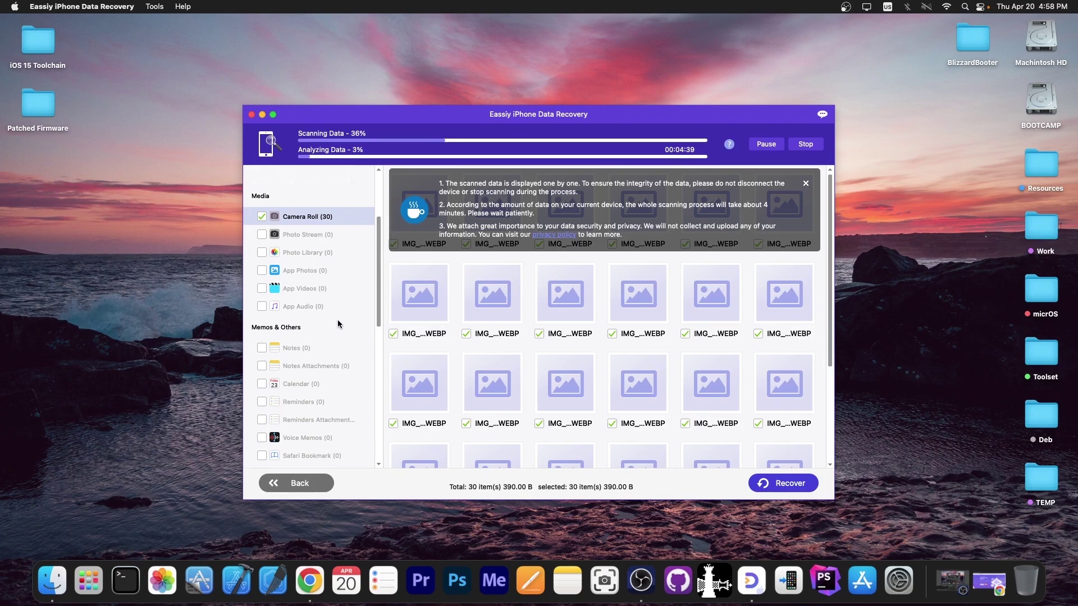
pyautogui.scroll(-4, 358, 351)
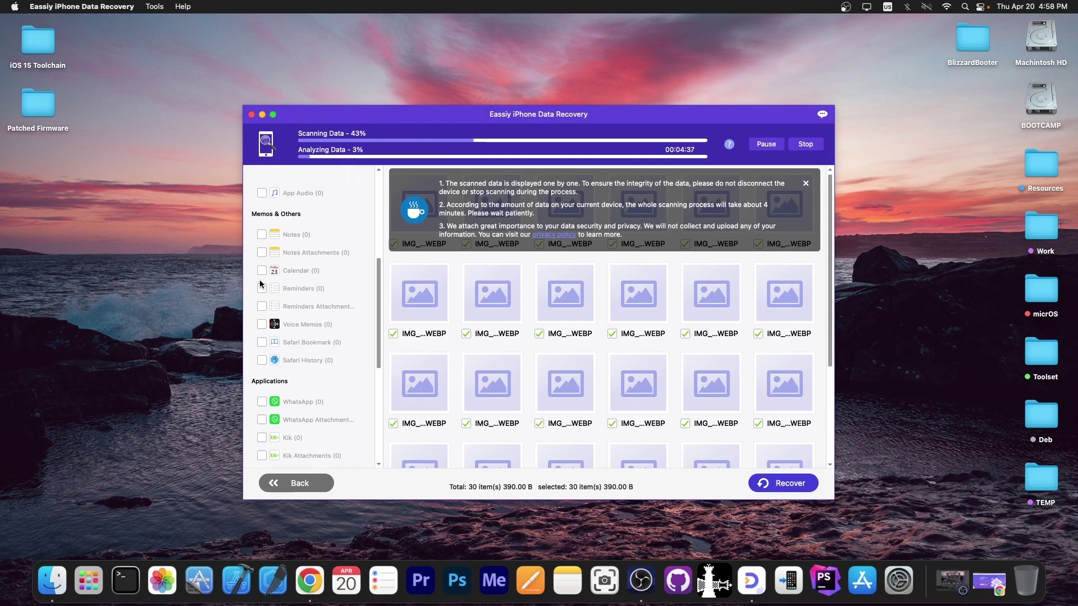
pyautogui.scroll(6, 282, 260)
pyautogui.scroll(2, 281, 260)
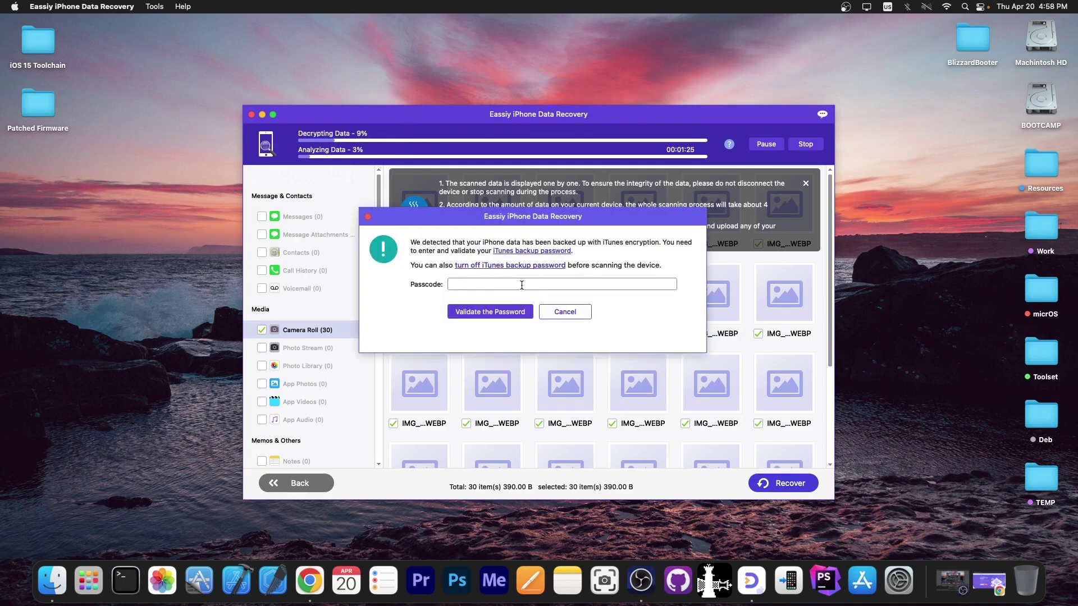
# Enter and validate the iTunes backup password so the scan finishes with 239 items.
pyautogui.click(508, 283)
pyautogui.write('12345')
pyautogui.click(514, 312)
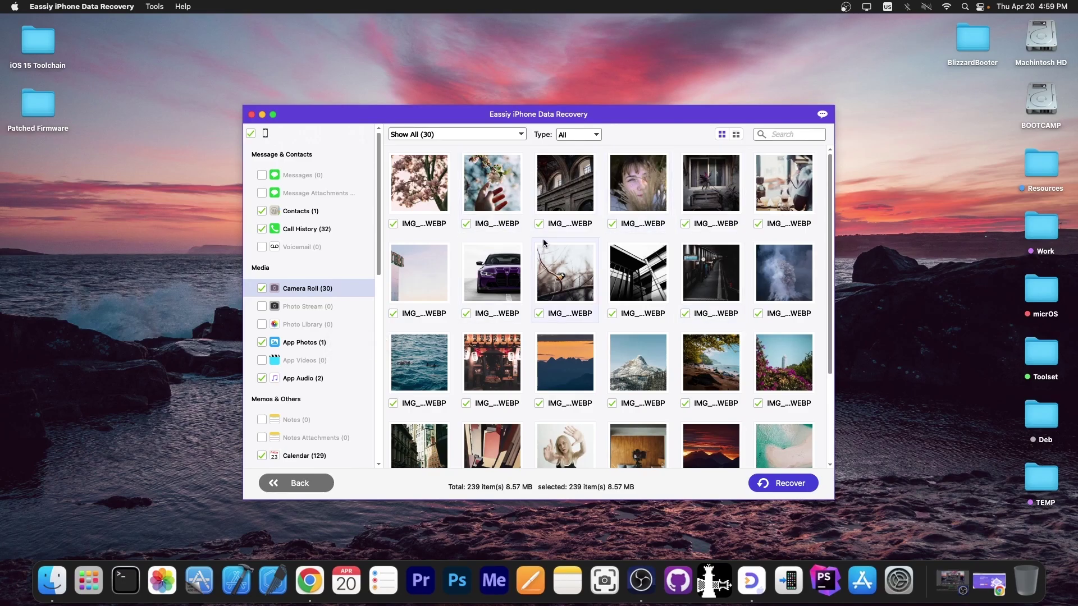
# Create a desktop folder named RECOVER as the recovery output and enable HEIC-to-JPEG conversion.
pyautogui.scroll(-5, 544, 245)
pyautogui.scroll(5, 544, 245)
pyautogui.click(800, 485)
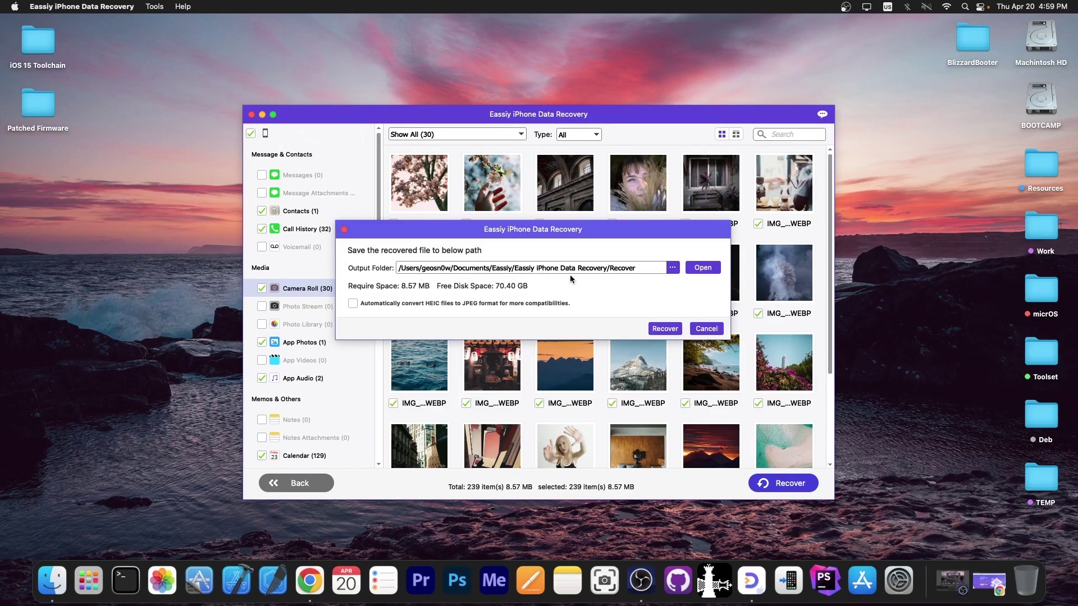
pyautogui.rightClick(865, 231)
pyautogui.click(926, 243)
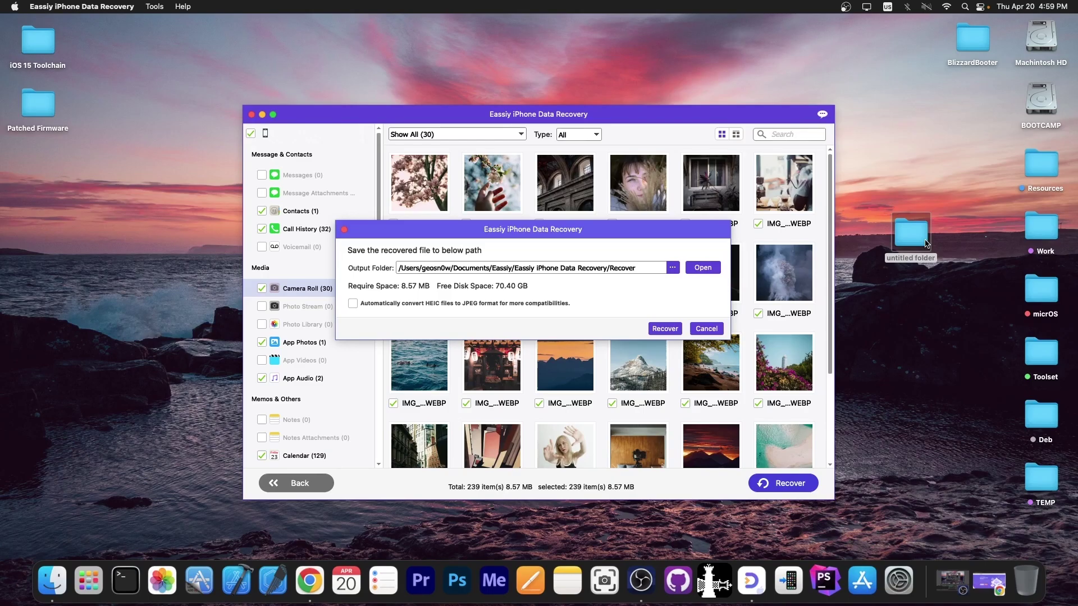
pyautogui.click(926, 243)
pyautogui.press('Return')
pyautogui.write('RECOVER')
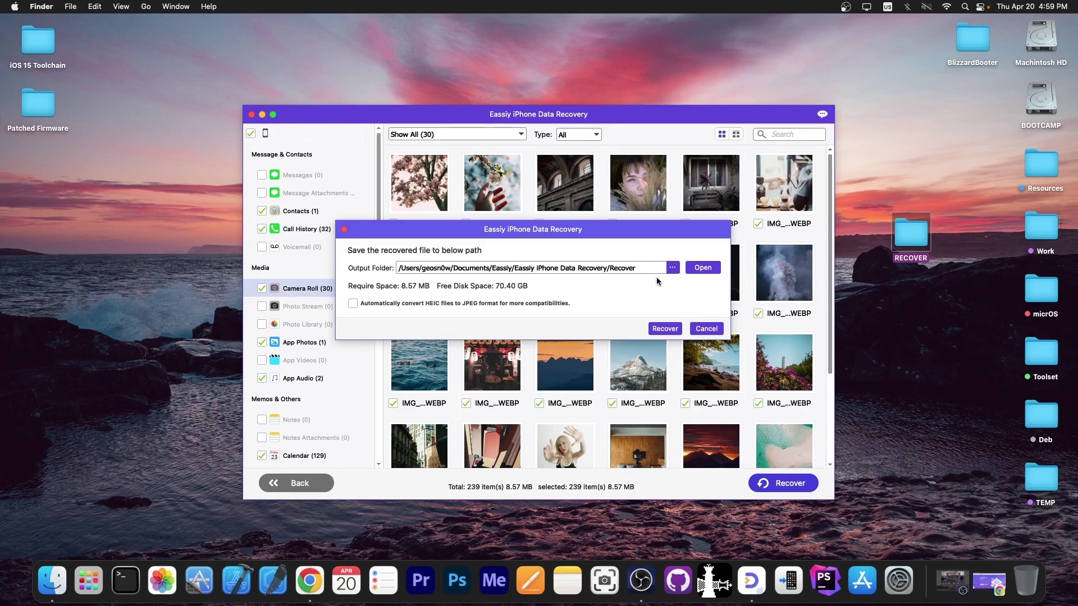
pyautogui.click(673, 268)
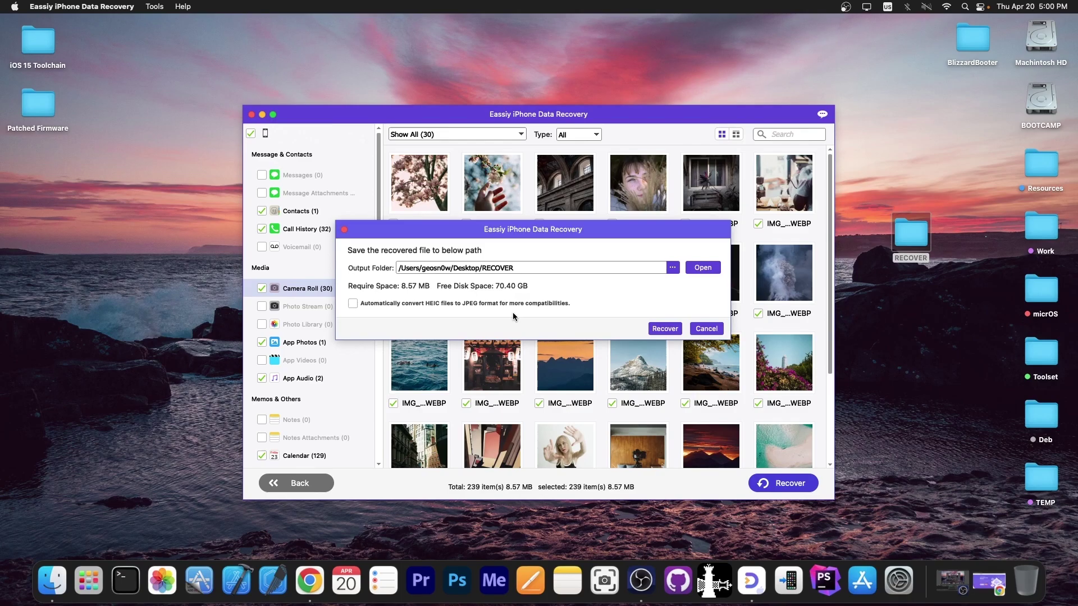
pyautogui.click(353, 304)
# Recover the data into RECOVER, open the Camera Roll folder and preview IMG_0001.WEBP.
pyautogui.click(665, 329)
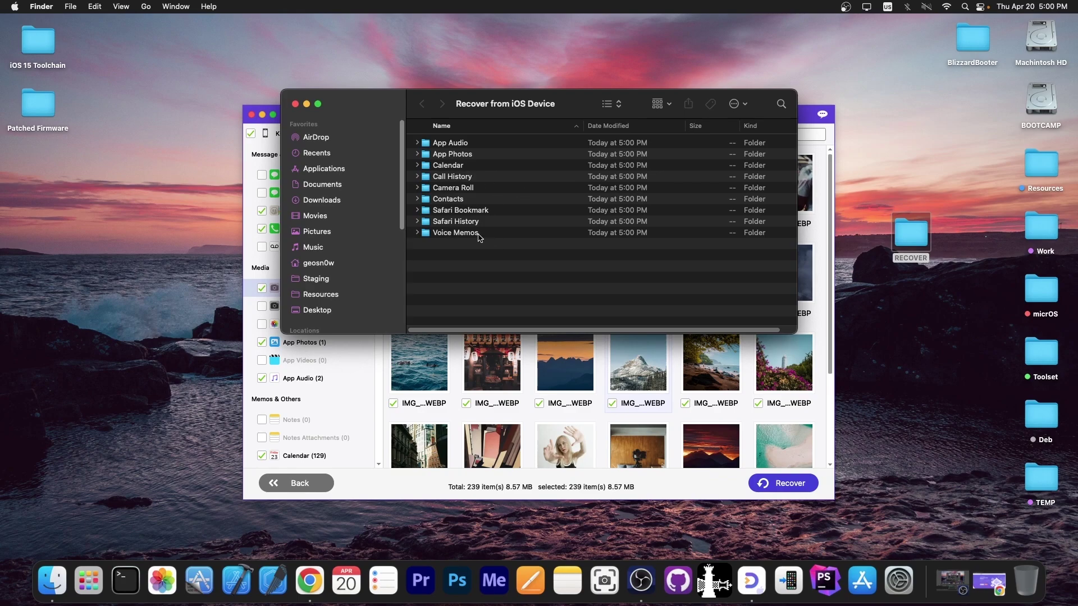
pyautogui.doubleClick(463, 191)
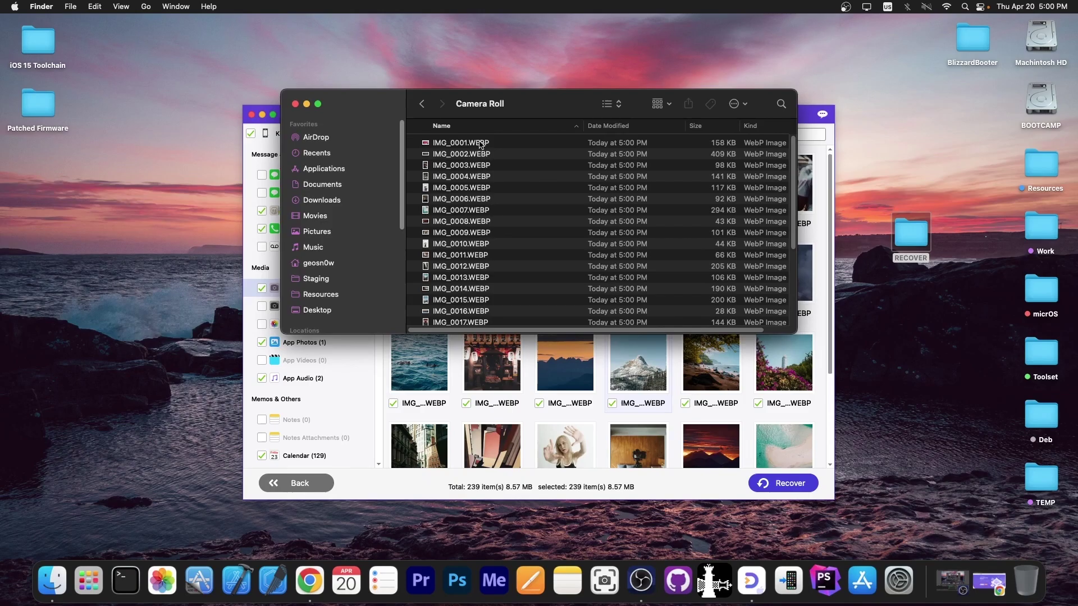
pyautogui.doubleClick(480, 143)
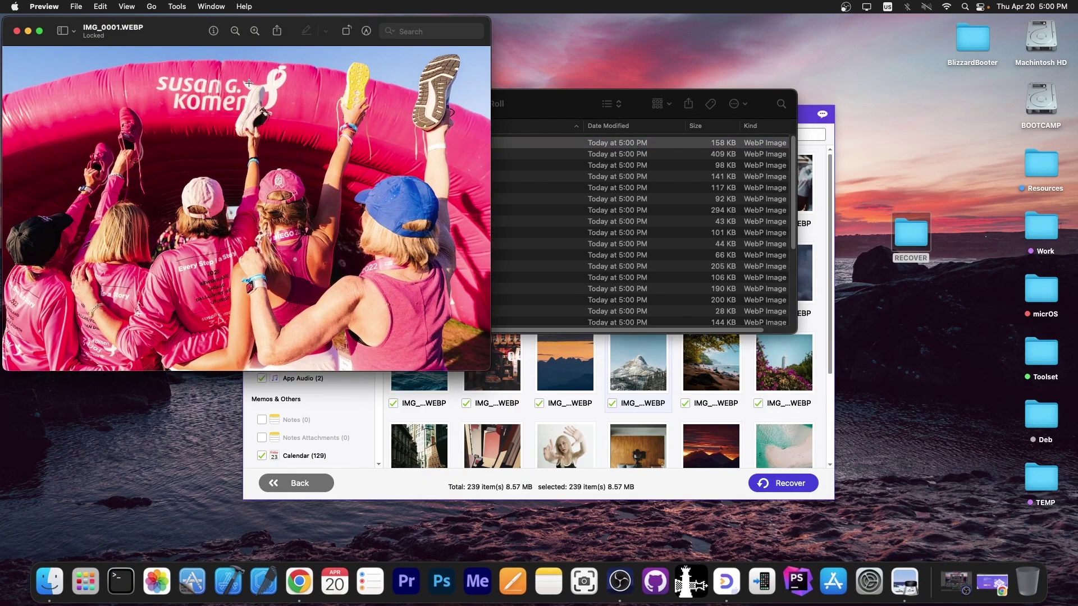
# Preview IMG_0012.WEBP and IMG_0007.WEBP, then select the last photo IMG_0030.WEBP.
pyautogui.click(16, 31)
pyautogui.doubleClick(587, 266)
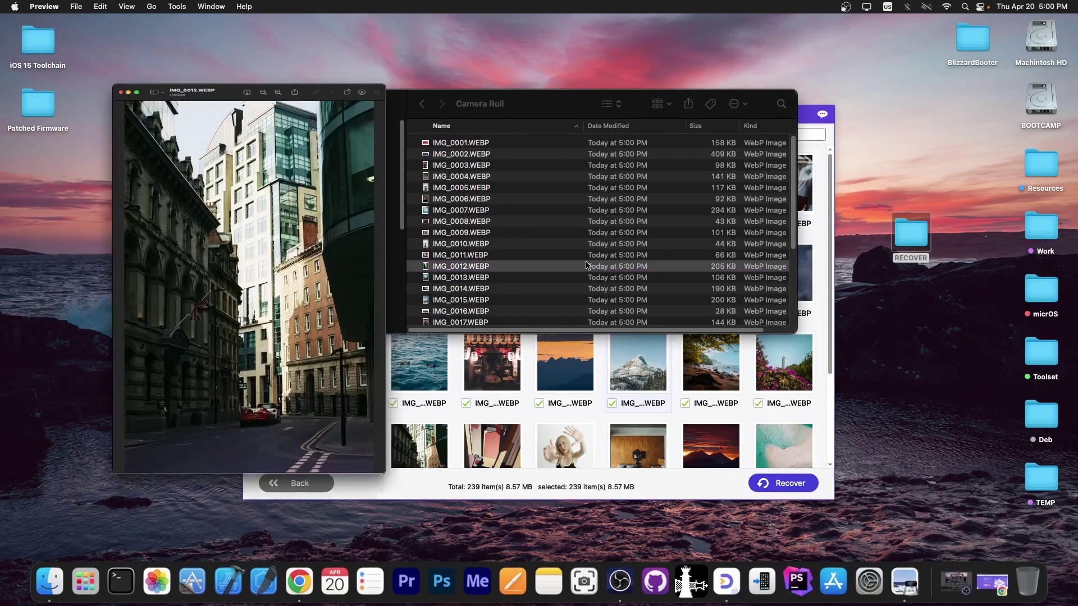
pyautogui.click(16, 31)
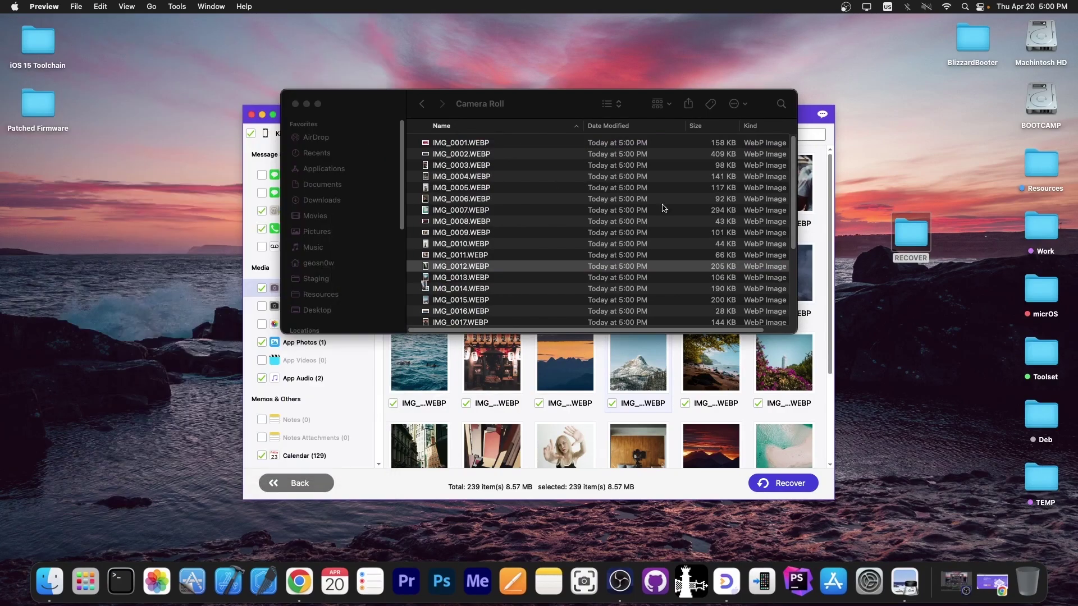
pyautogui.doubleClick(494, 210)
pyautogui.press('cmd+w')
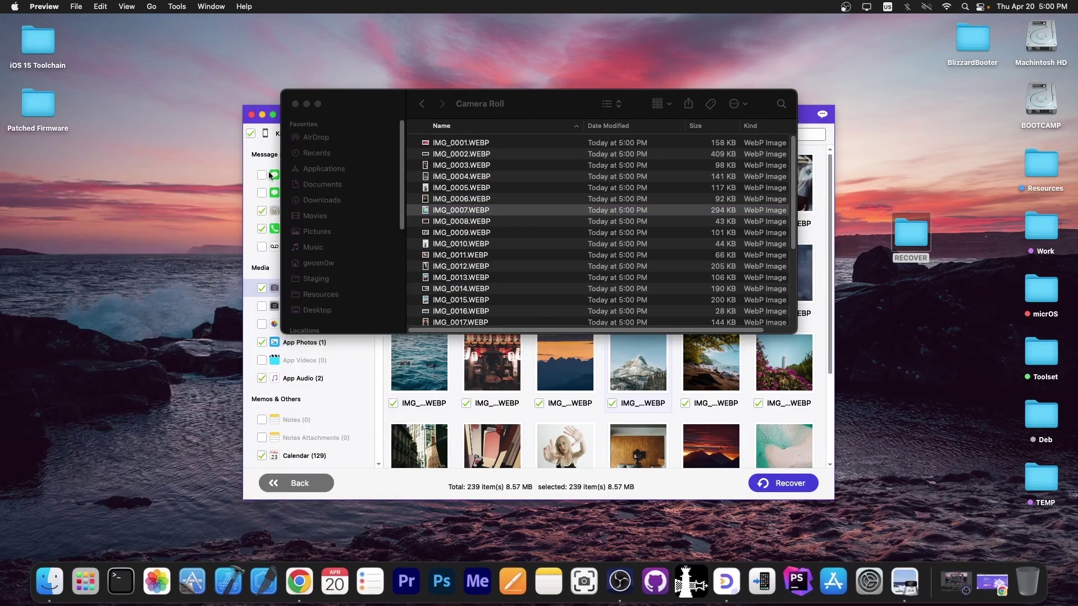
pyautogui.scroll(-5, 553, 266)
pyautogui.click(498, 313)
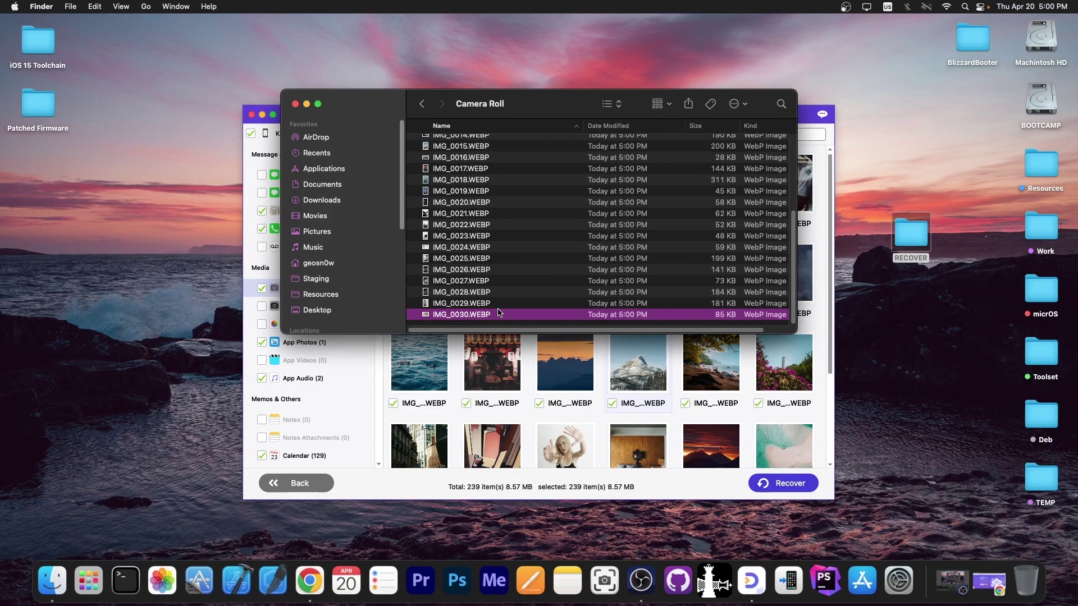
# Close the recovered-files window and confirm leaving the scan results.
pyautogui.click(295, 103)
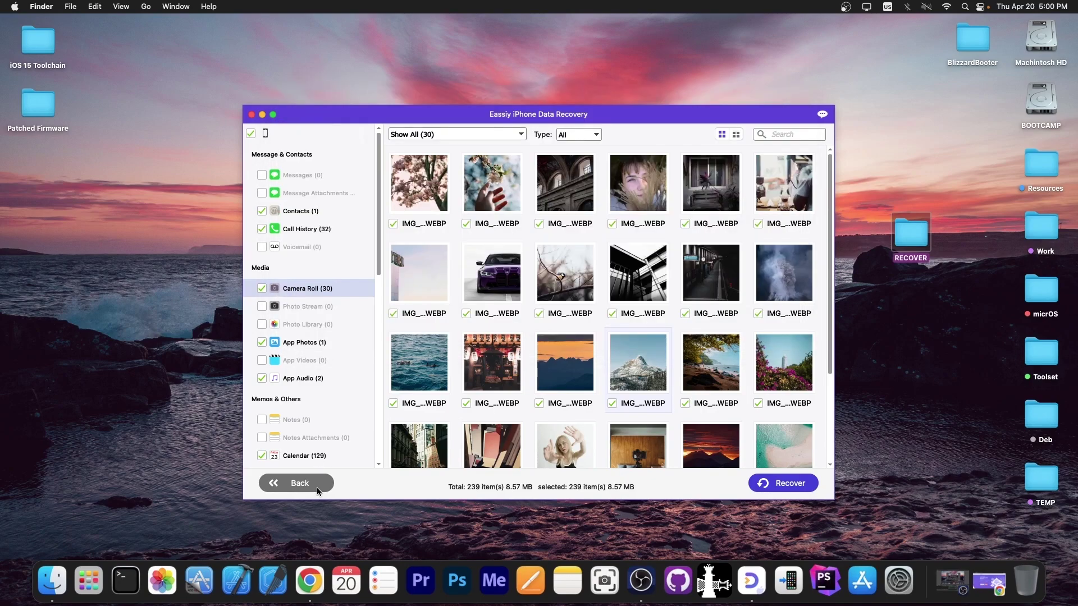
pyautogui.click(671, 321)
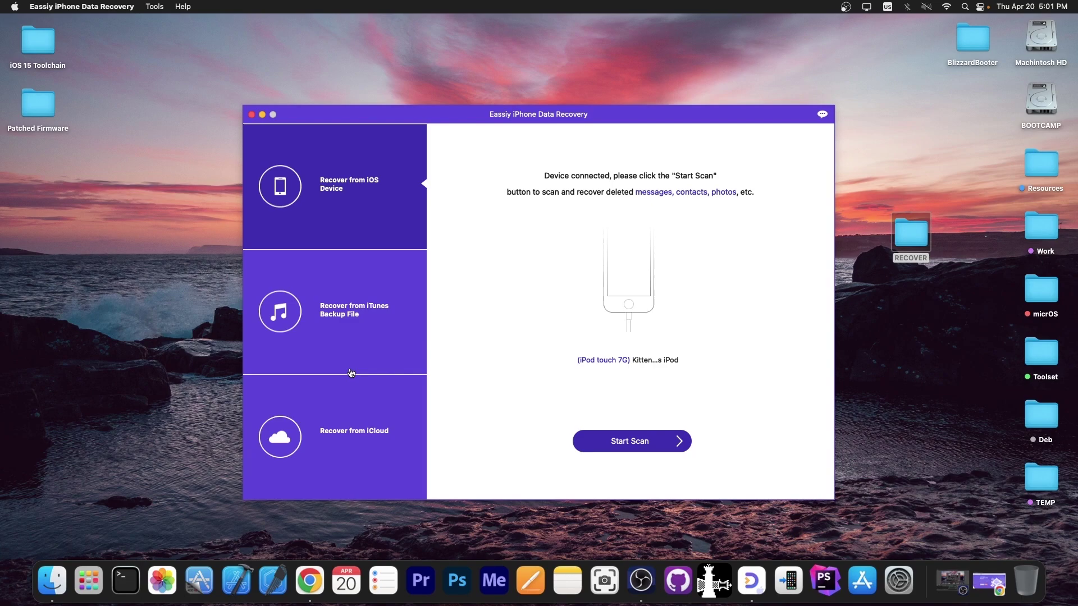
# Switch to iTunes backup recovery and analyze the chosen backup, listing 239 items (8.57 MB).
pyautogui.click(295, 359)
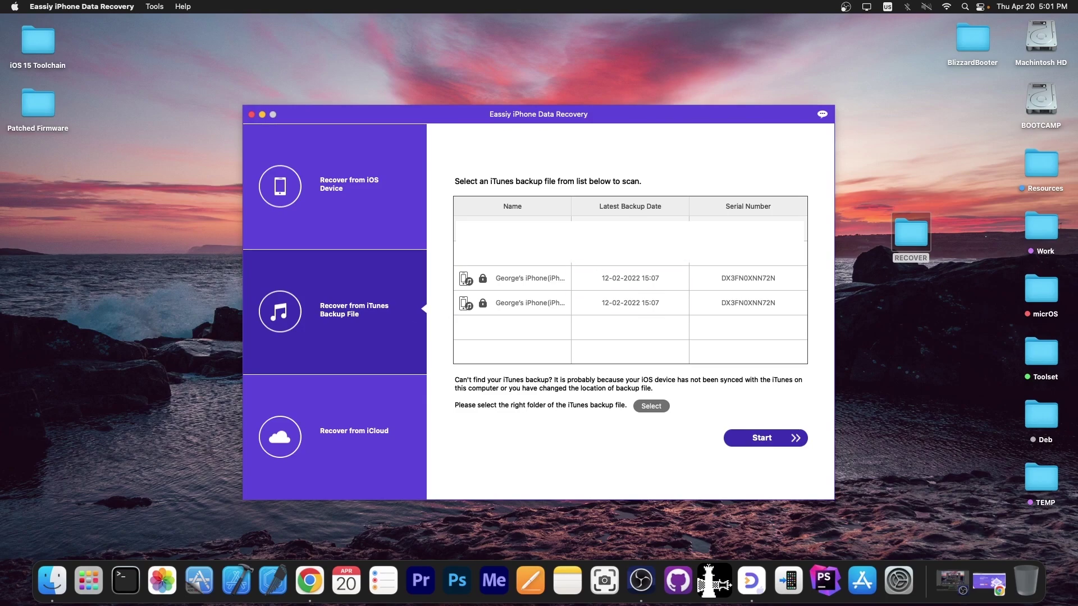
pyautogui.click(762, 439)
pyautogui.click(763, 440)
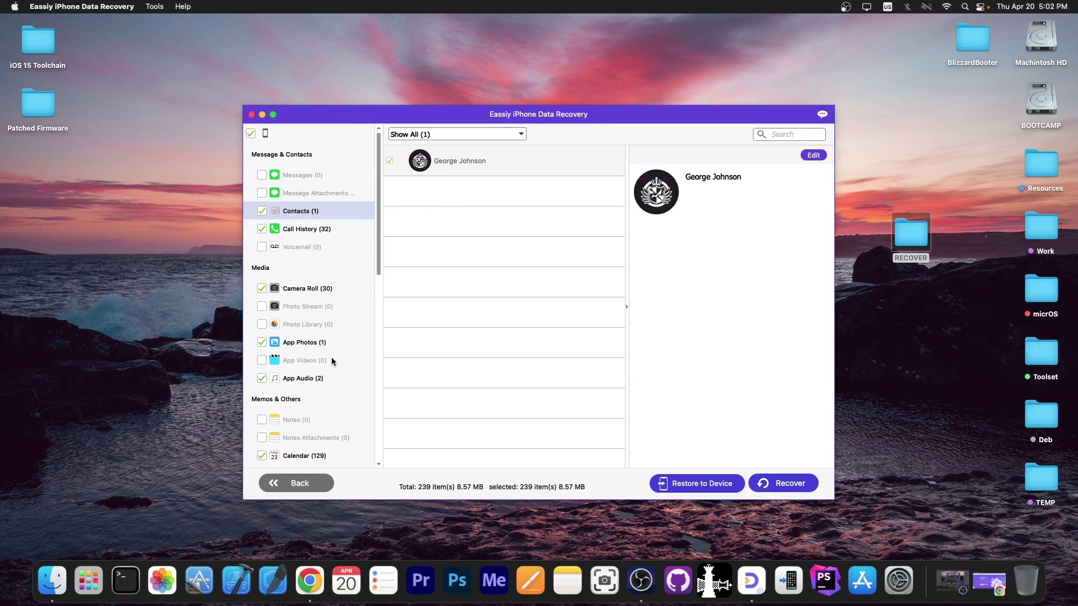
# Show the backup's Camera Roll photos and dismiss a photo's recovery options without recovering.
pyautogui.click(325, 290)
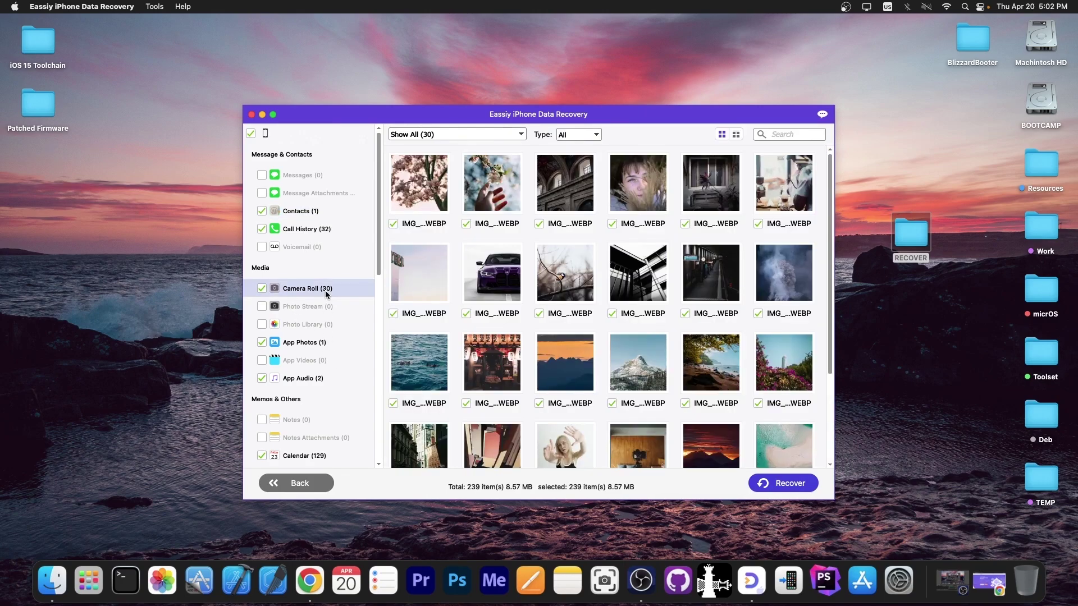
pyautogui.scroll(-2, 696, 247)
pyautogui.scroll(3, 696, 260)
pyautogui.rightClick(613, 178)
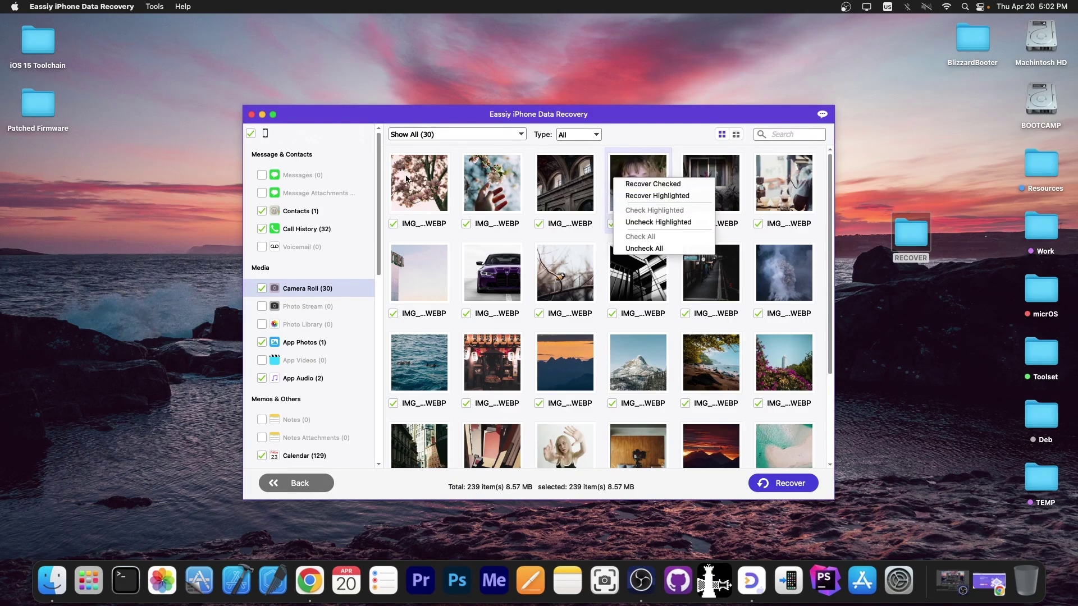
pyautogui.click(508, 182)
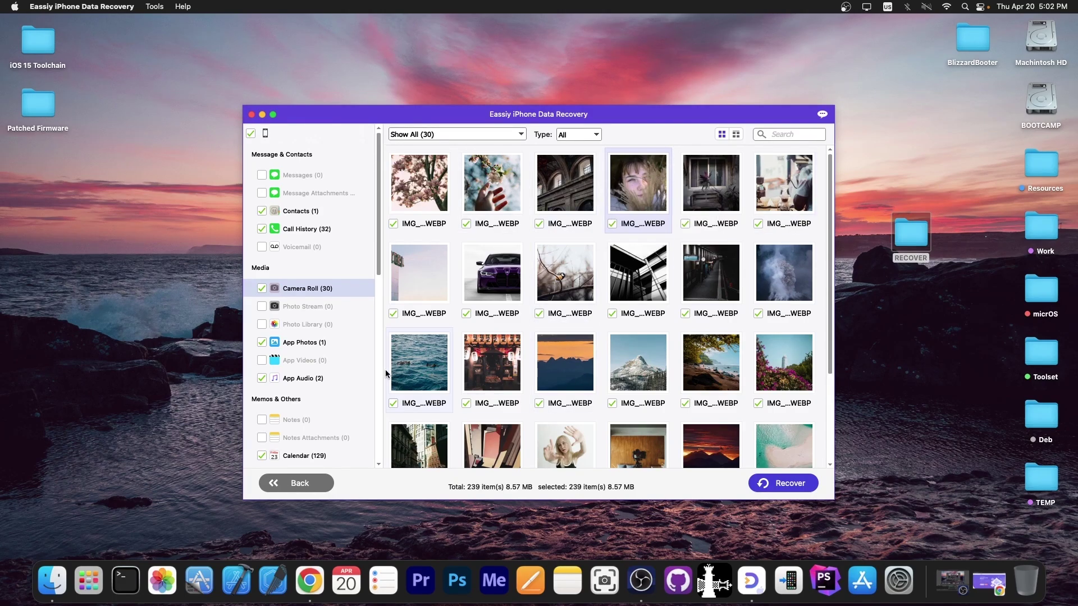
# Open the ocean photo in the viewer and step through the next four photos.
pyautogui.doubleClick(420, 362)
pyautogui.click(521, 424)
pyautogui.click(522, 424)
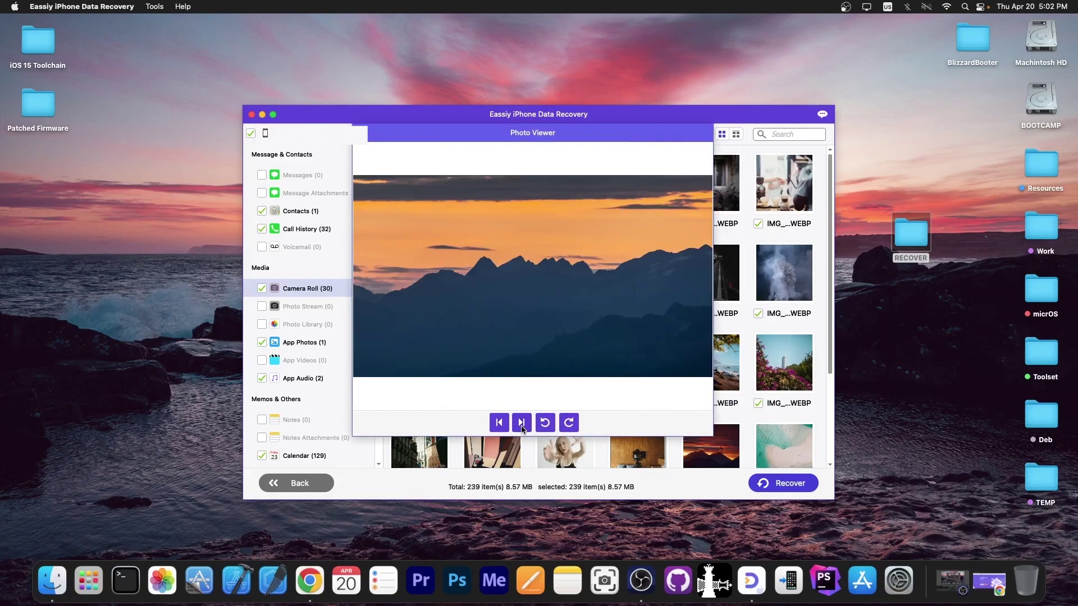
pyautogui.click(521, 423)
pyautogui.click(521, 424)
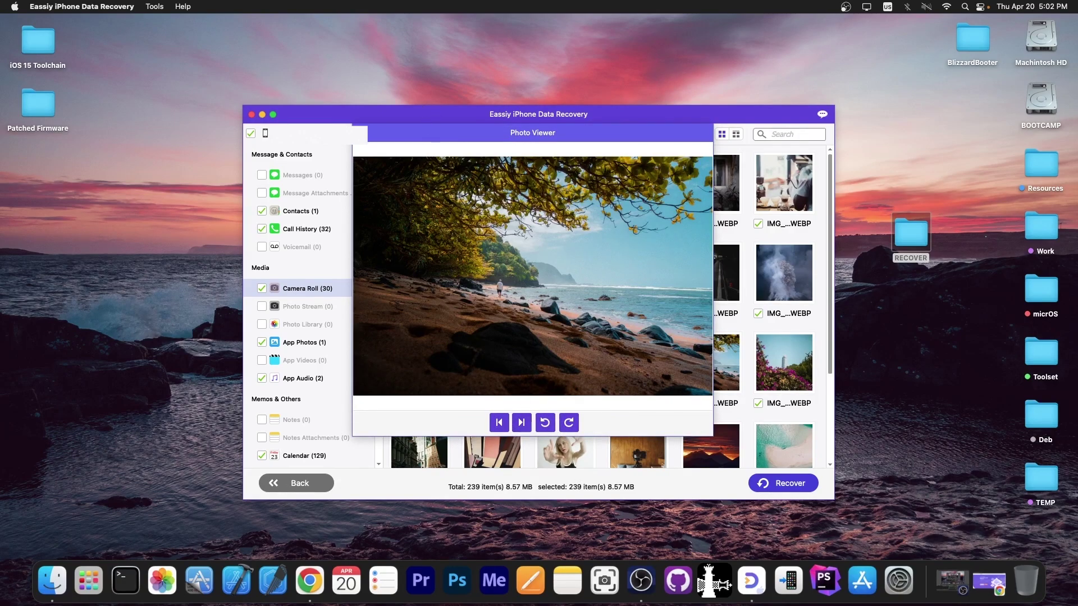
# Close the viewer and show the App Photos, then App Audio categories.
pyautogui.click(372, 137)
pyautogui.click(304, 343)
pyautogui.click(314, 378)
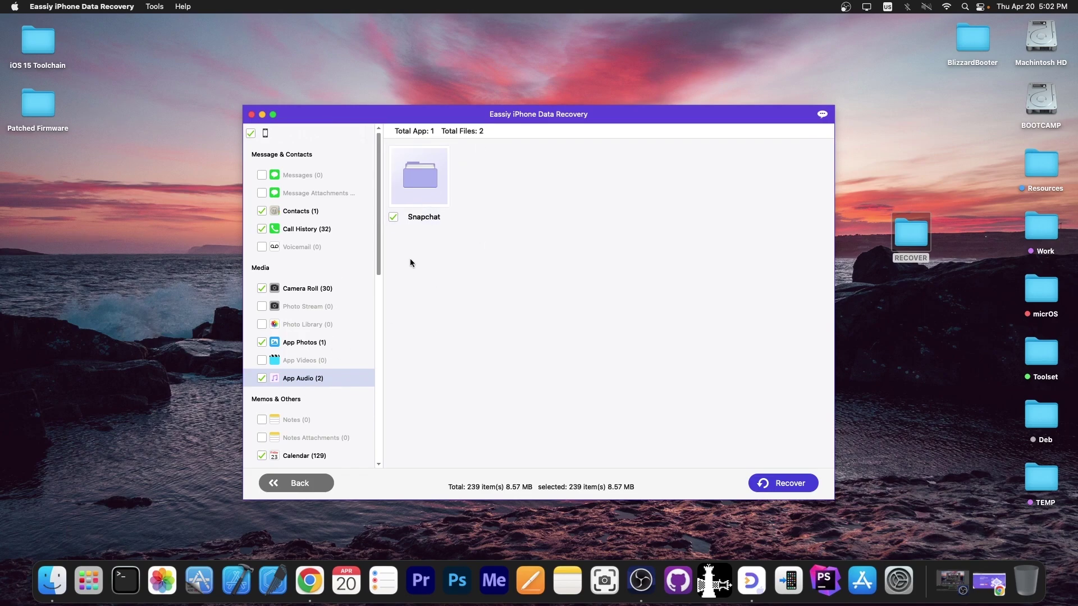
# Open the Snapchat folder's two ringtone MP3s, then view the Voice Memos and 129 Calendar entries.
pyautogui.doubleClick(430, 190)
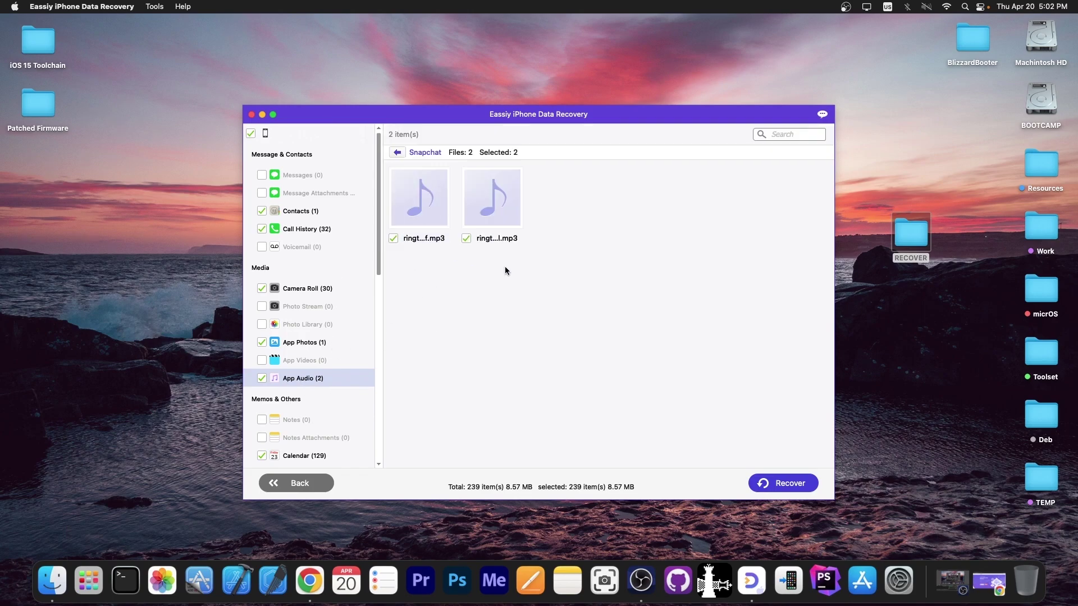
pyautogui.moveTo(588, 295); pyautogui.dragTo(404, 181)
pyautogui.scroll(-5, 279, 417)
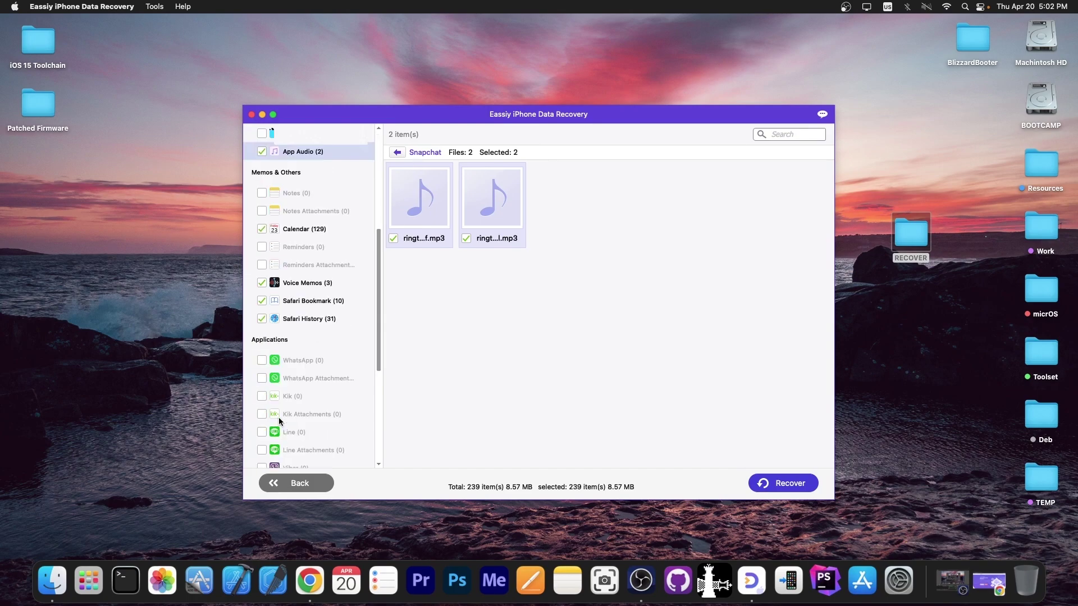
pyautogui.click(327, 247)
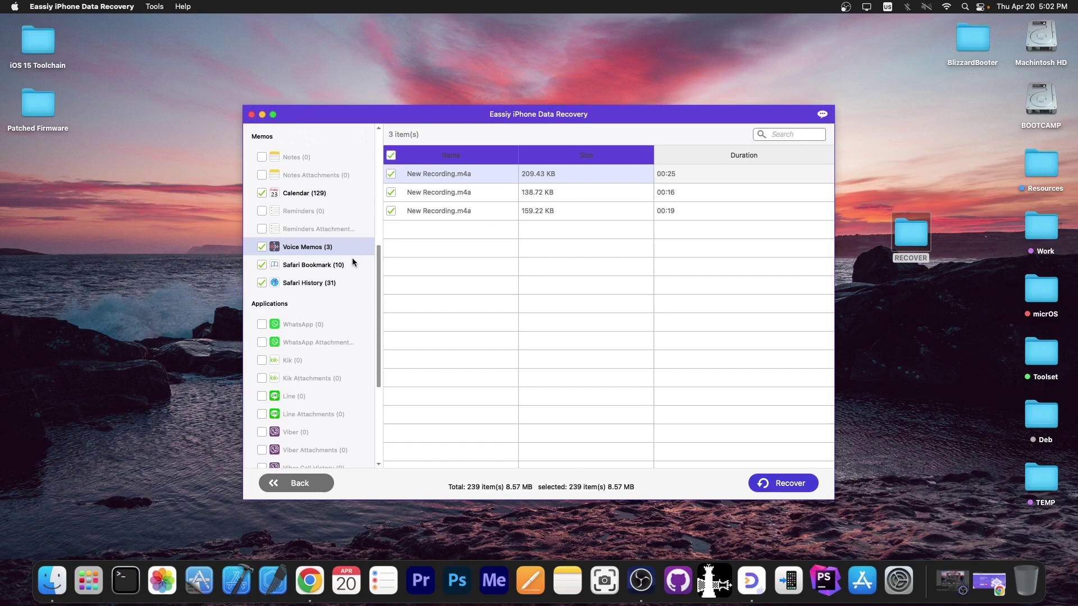
pyautogui.scroll(2, 320, 255)
pyautogui.click(305, 246)
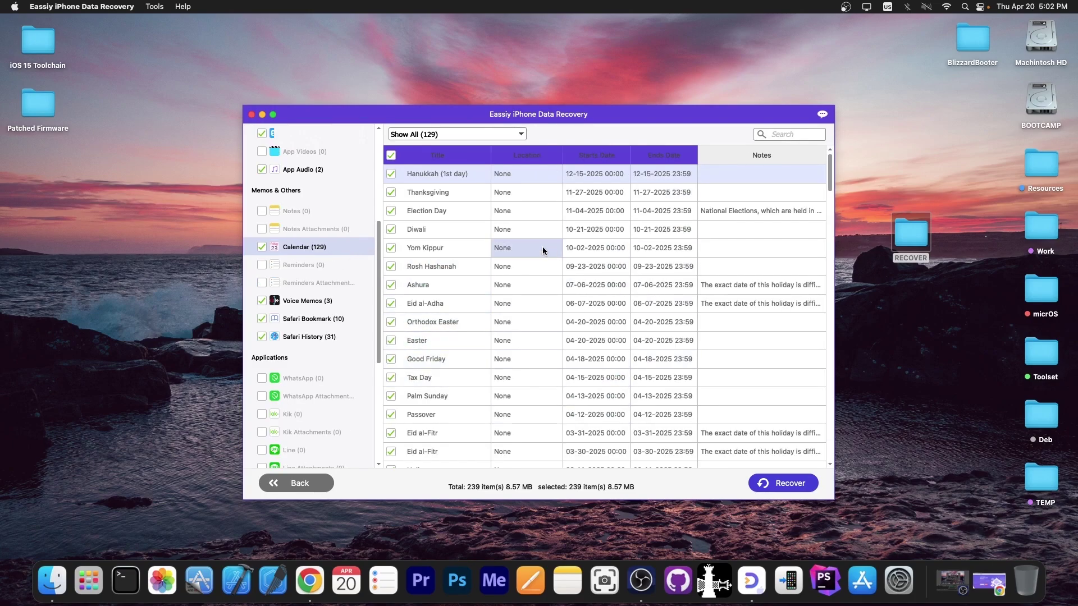
# Recover all 239 selected items into the desktop RECOVER folder and close the resulting Finder window.
pyautogui.click(785, 488)
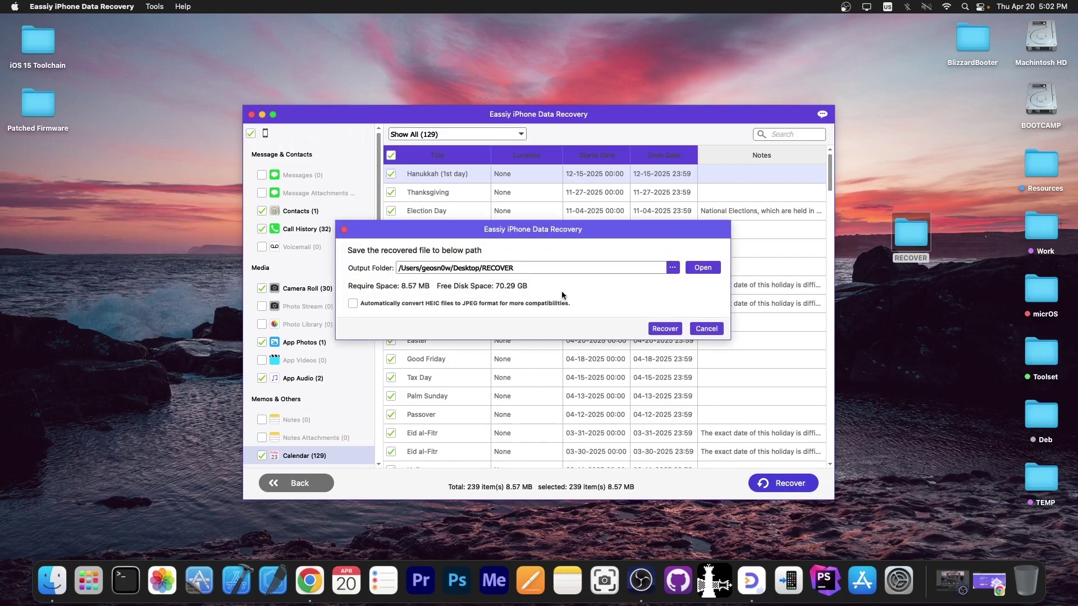
pyautogui.click(674, 328)
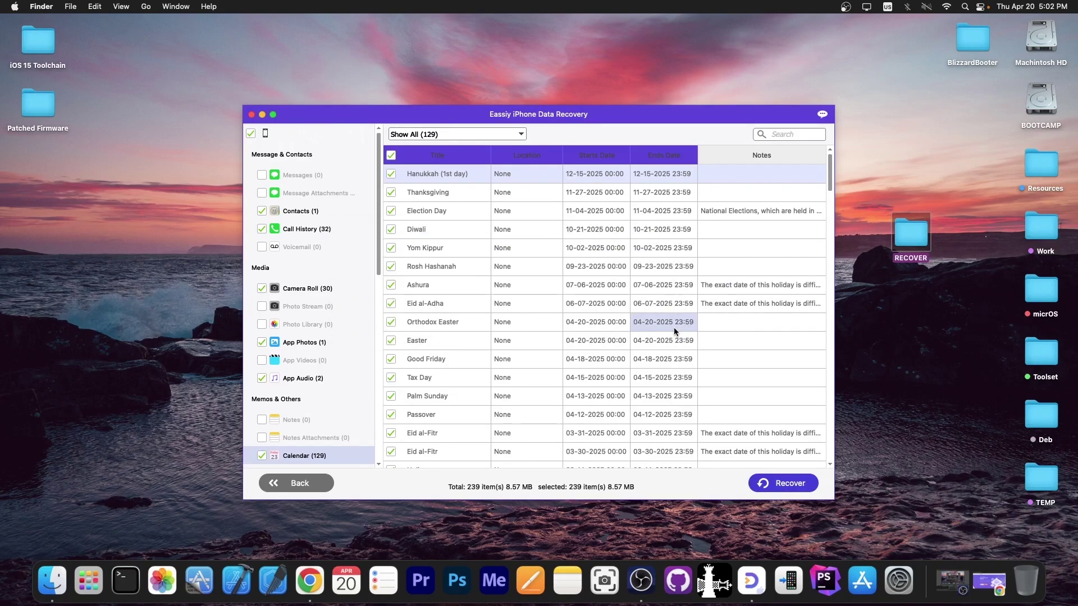
pyautogui.click(295, 105)
# Leave the backup scan results, confirming the prompt, to return toward the recovery mode chooser.
pyautogui.click(305, 488)
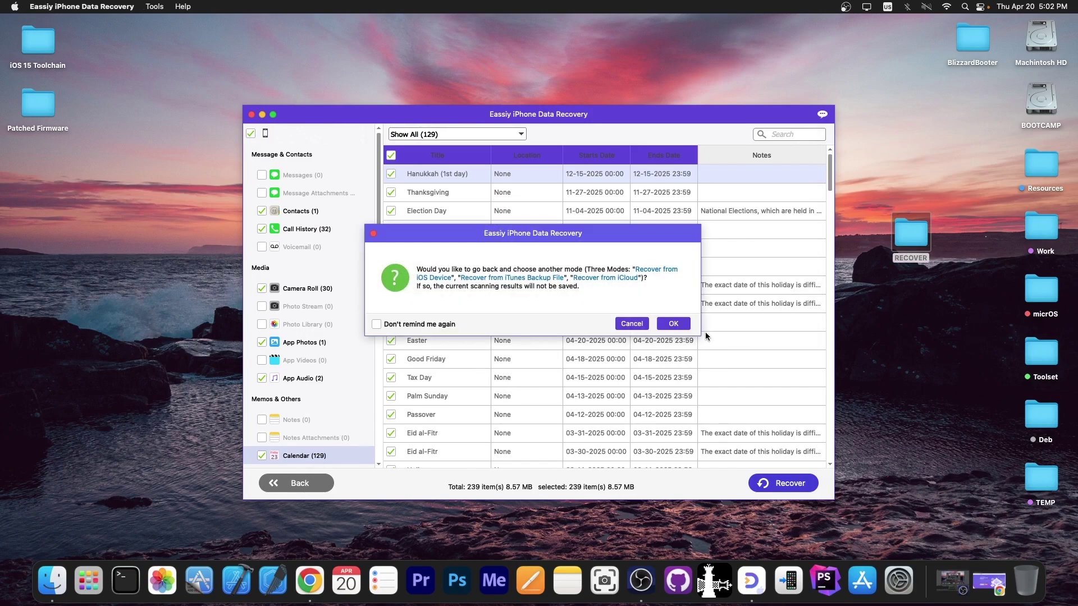
pyautogui.click(671, 322)
pyautogui.click(302, 486)
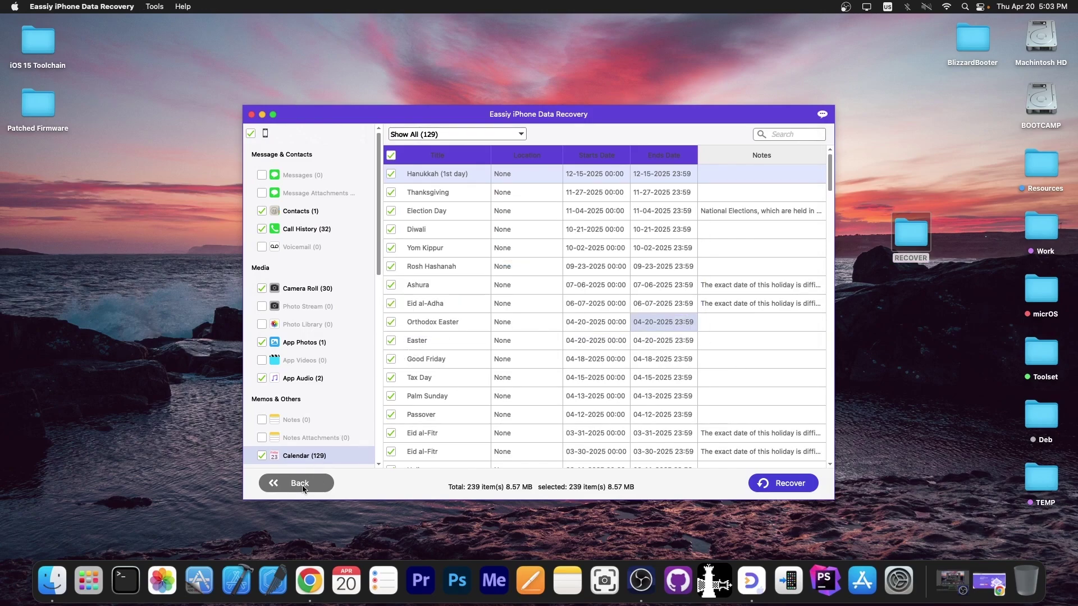
# Switch from the iCloud sign-in to Recover from iOS Device showing the iPod touch 7G, then quit the app.
pyautogui.click(324, 434)
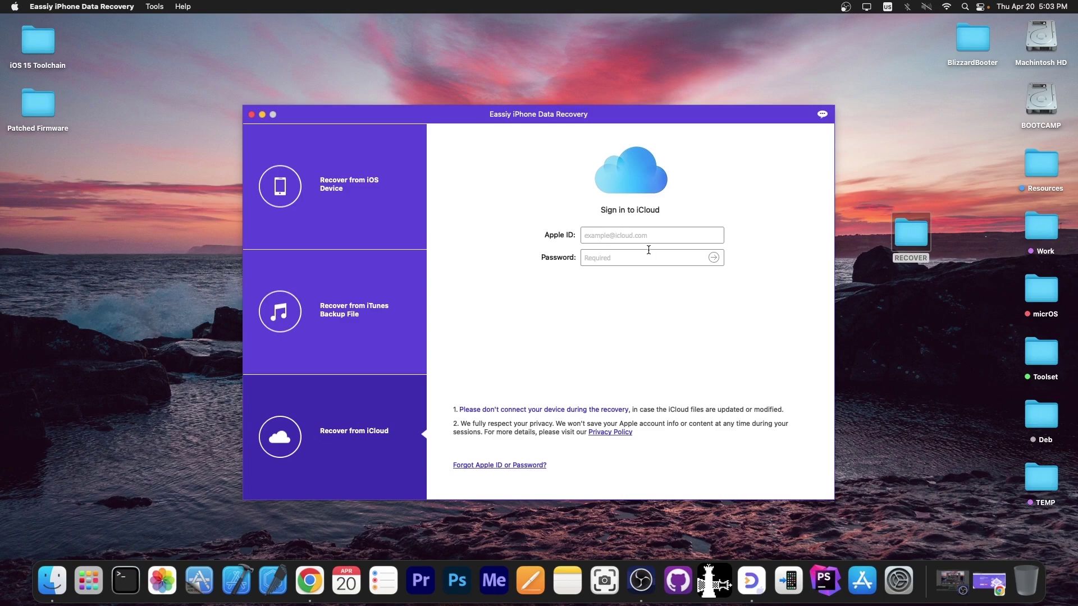
pyautogui.click(632, 256)
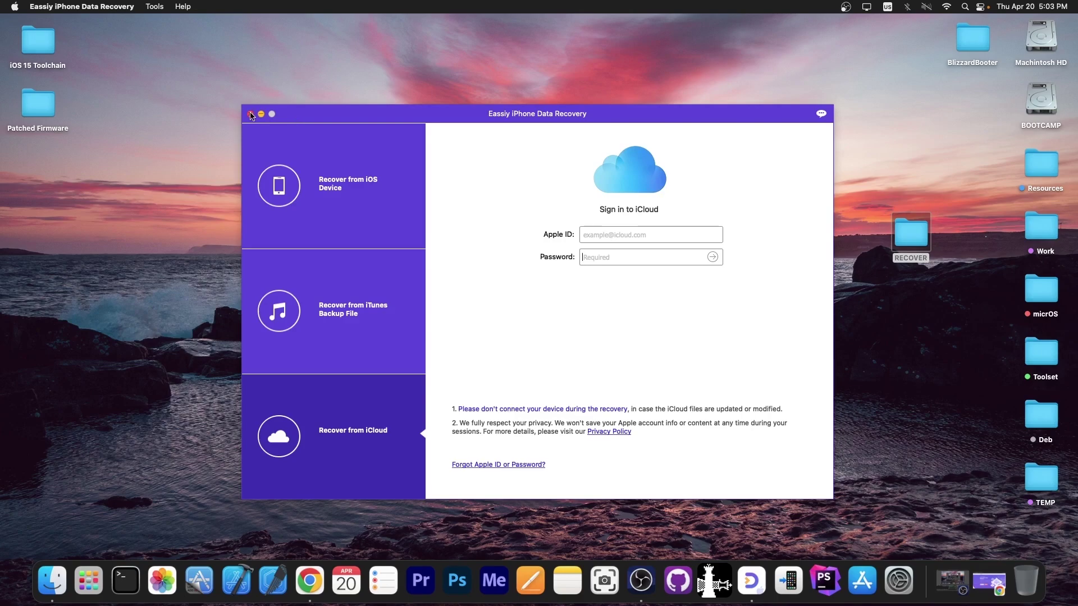
pyautogui.click(285, 184)
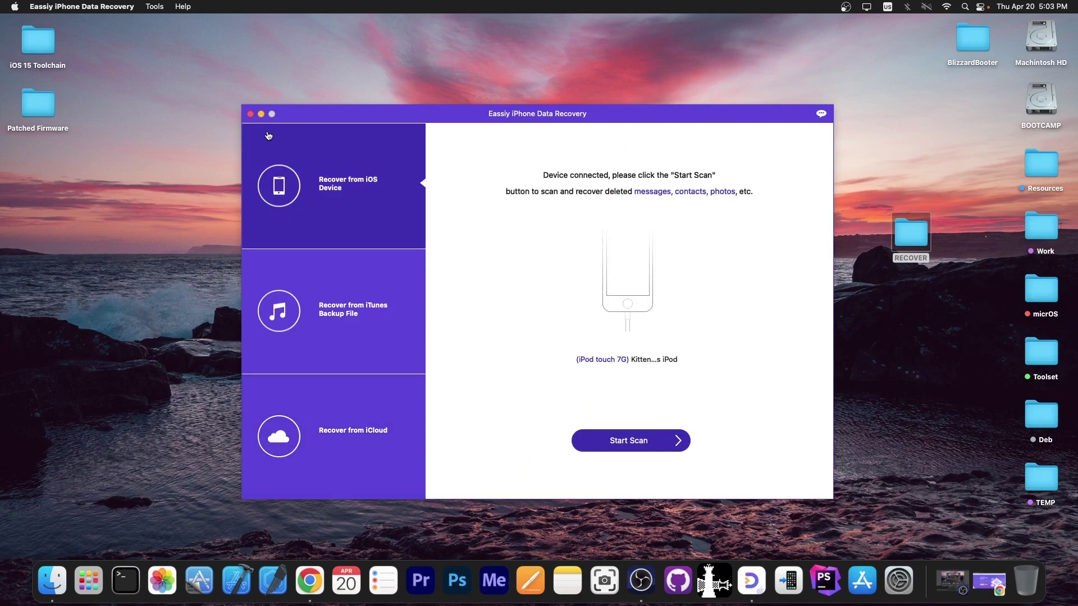
pyautogui.click(250, 114)
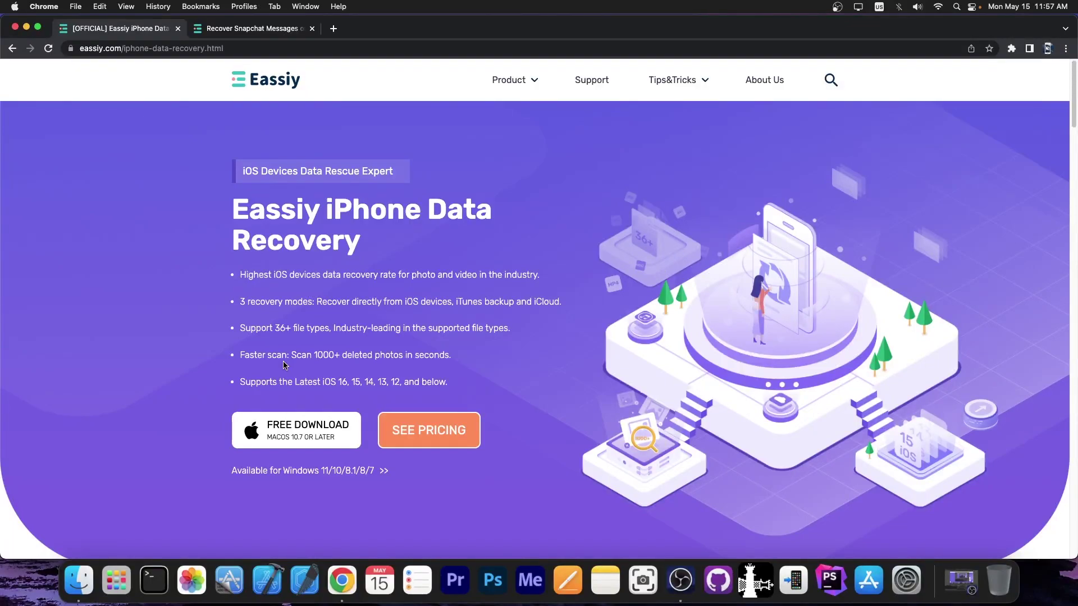
pyautogui.scroll(-1, 276, 424)
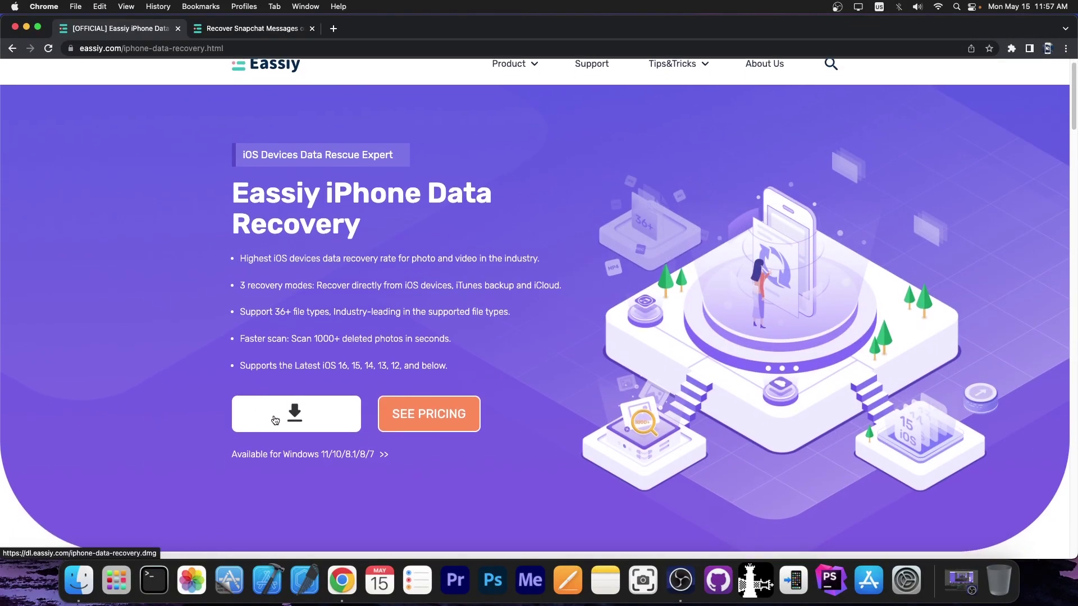
pyautogui.scroll(-6, 236, 415)
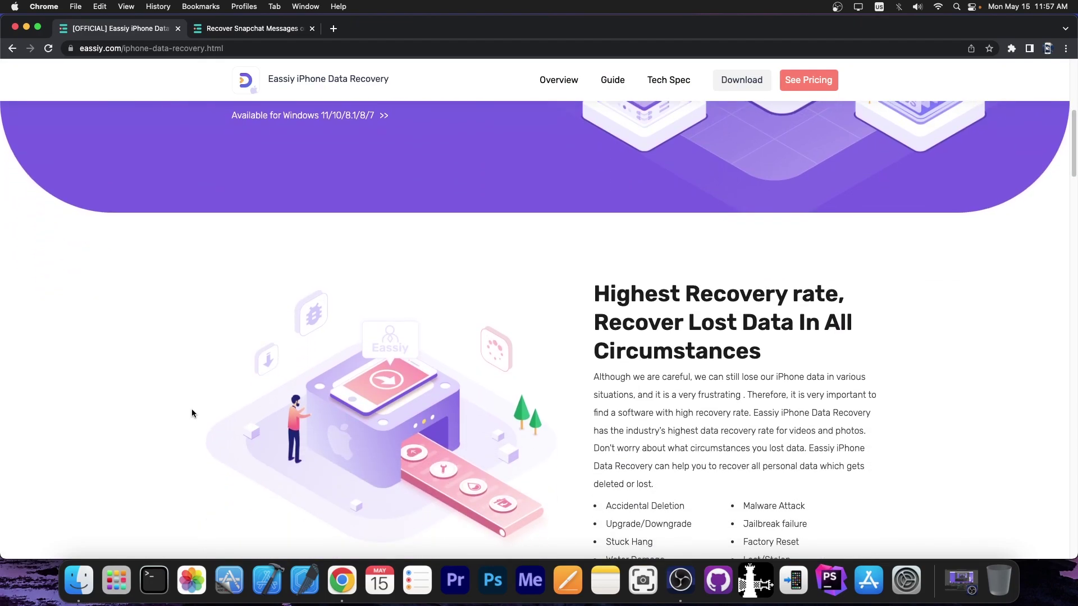
pyautogui.scroll(6, 192, 414)
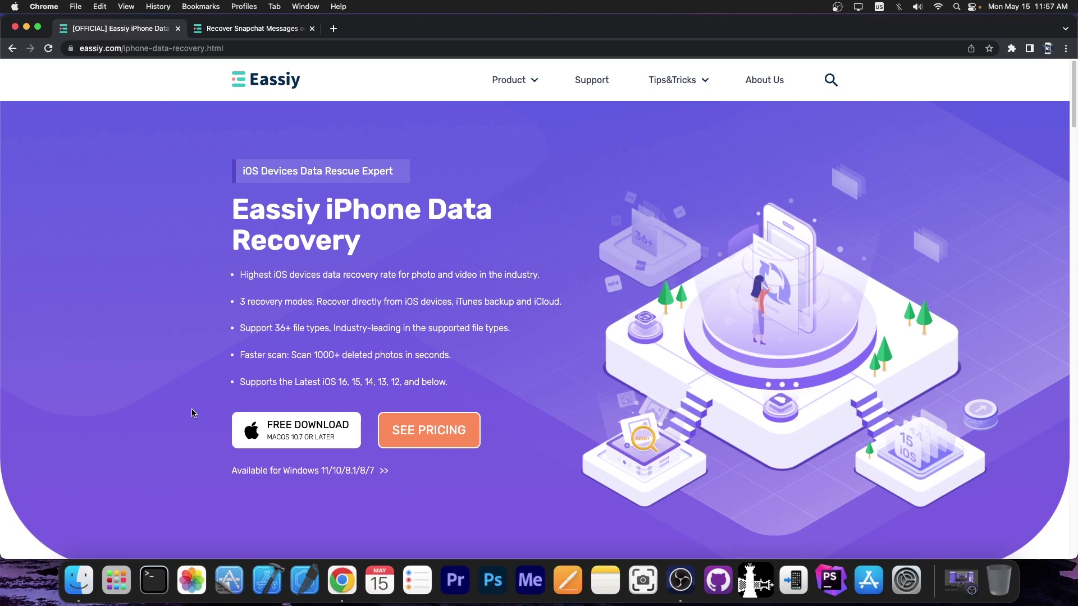
pyautogui.scroll(-7, 238, 335)
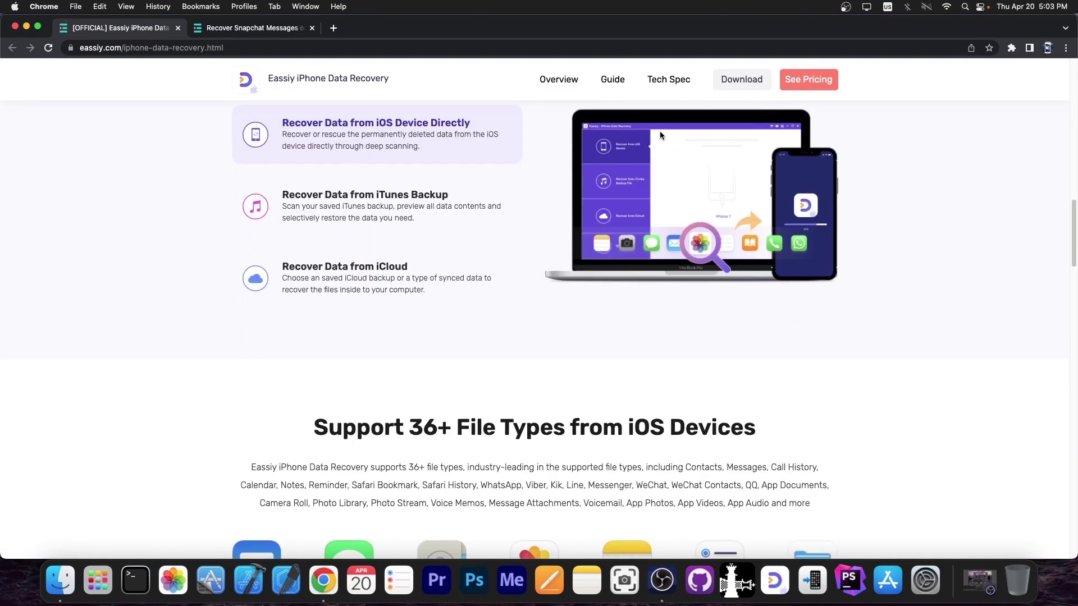
pyautogui.scroll(-10, 660, 135)
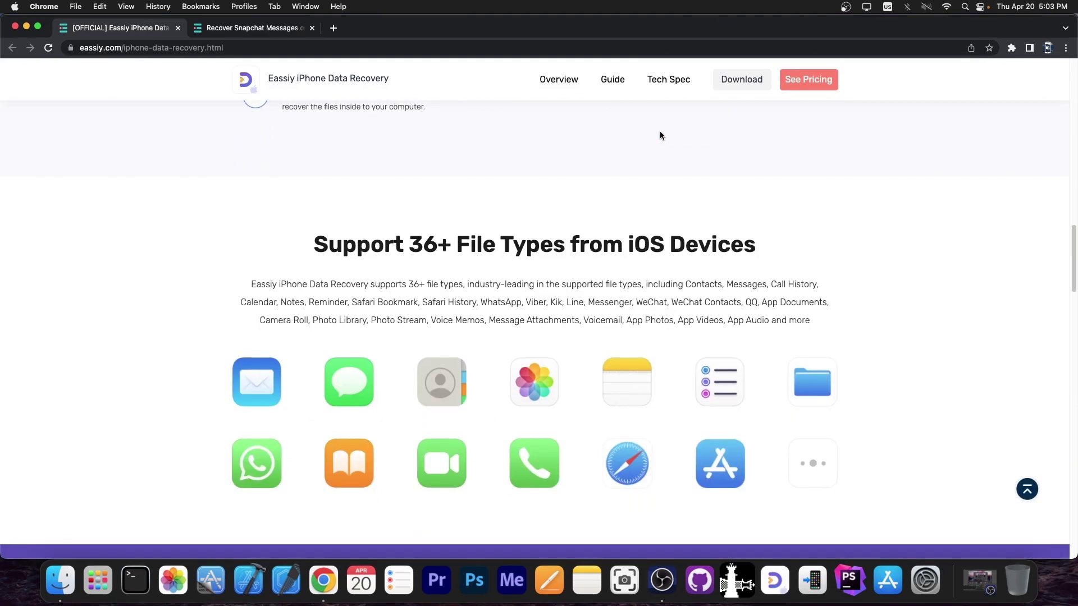
pyautogui.scroll(-3, 661, 135)
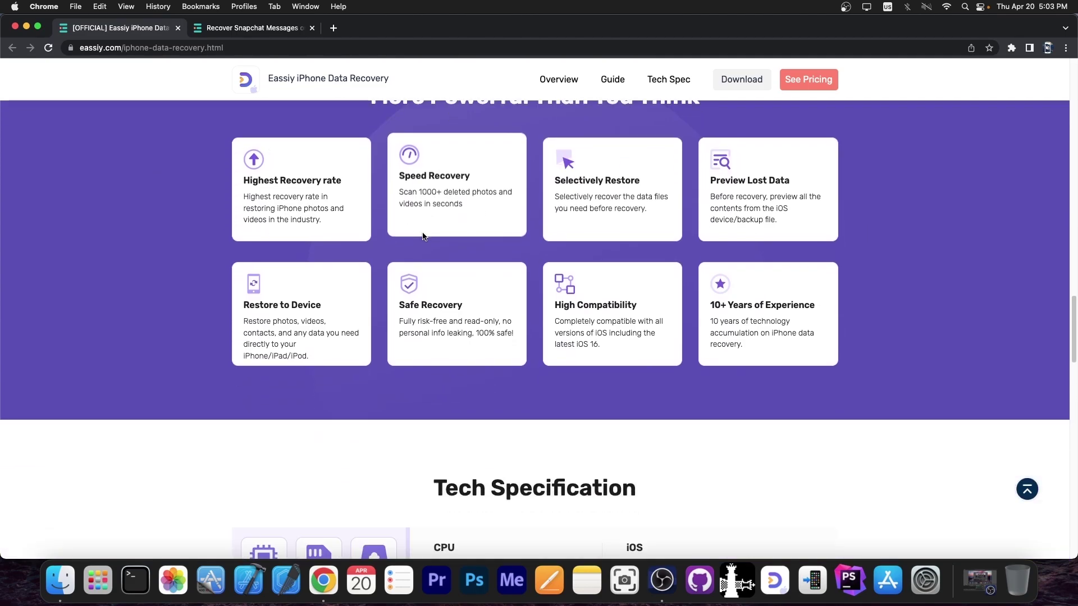
pyautogui.scroll(-7, 422, 236)
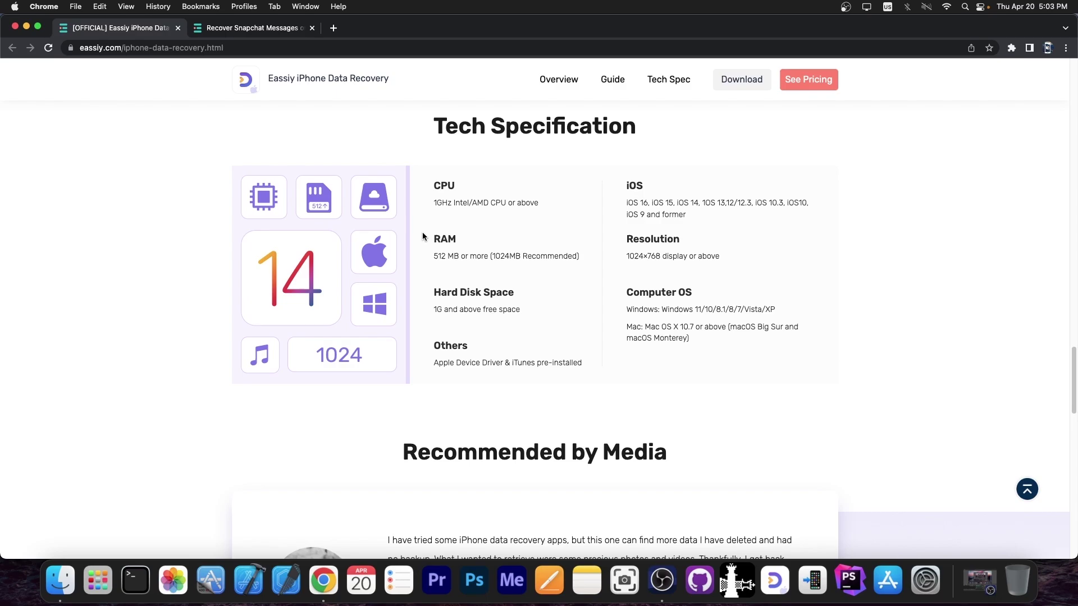
pyautogui.scroll(15, 422, 236)
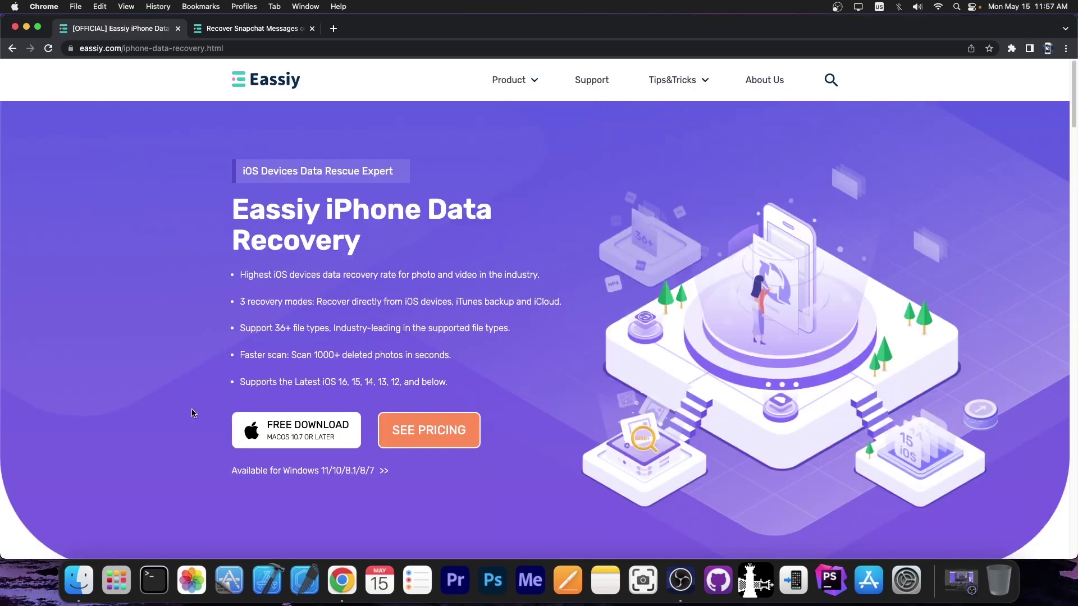